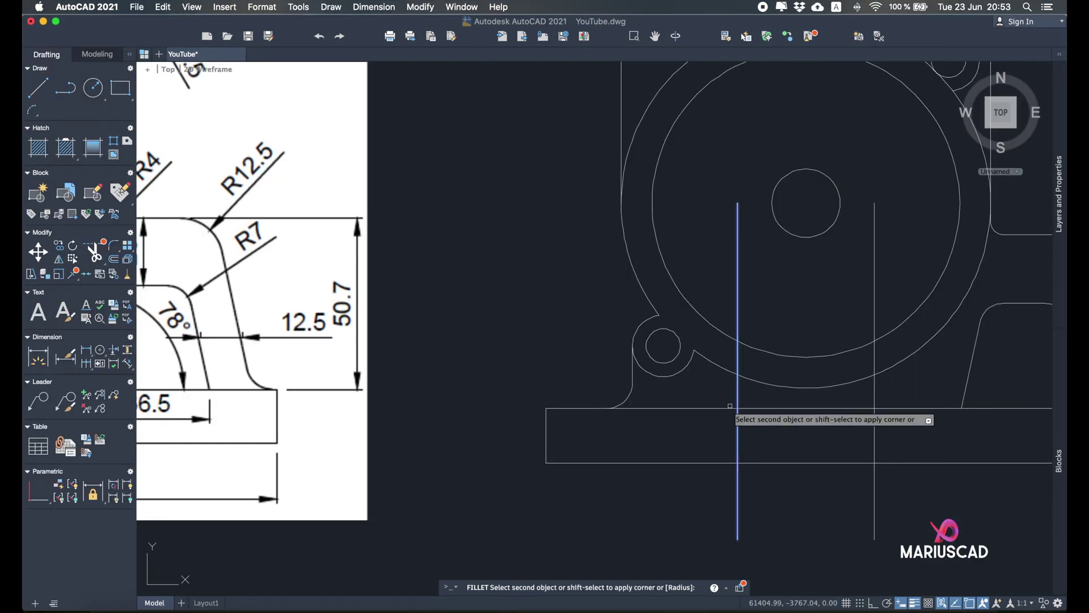
Step: In AutoCAD, finish the corner fillet, apply Maple to the walls, measure the area, then open the reference image
left_click(731, 407)
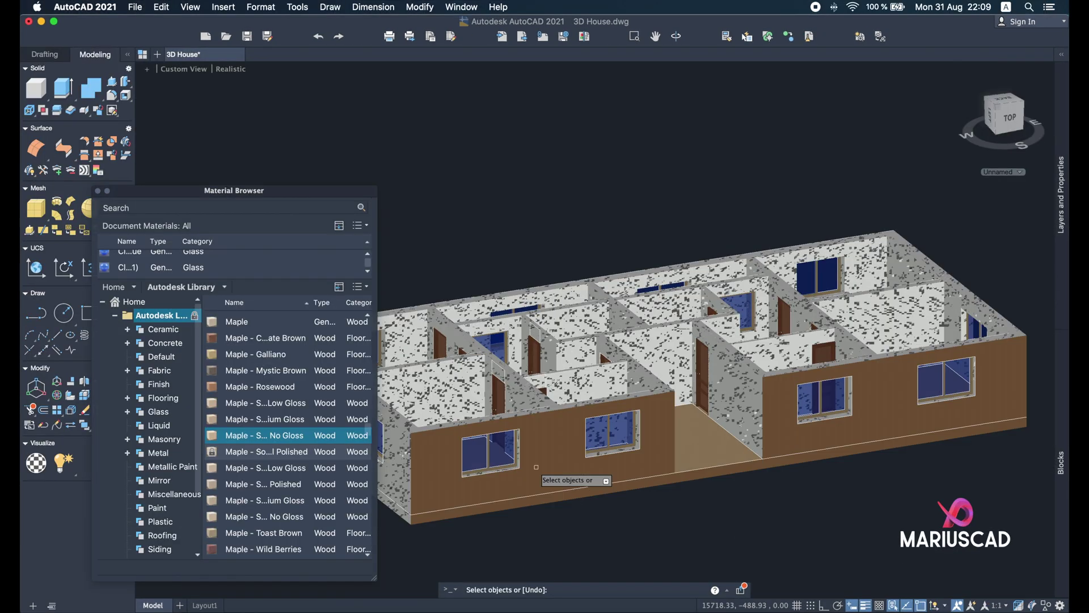
left_click(536, 467)
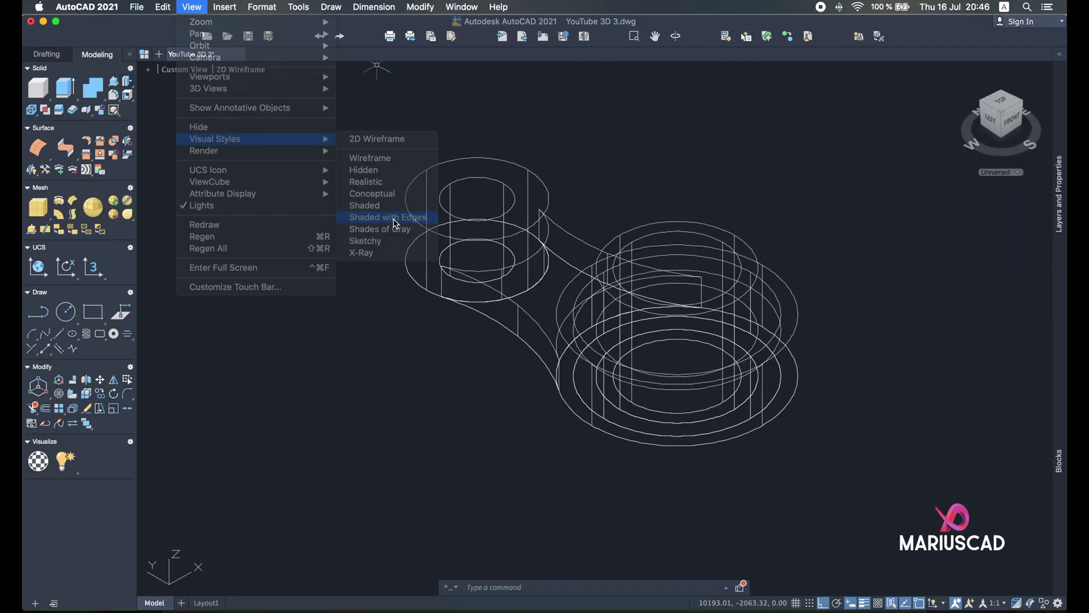
left_click(401, 214)
left_click(937, 478)
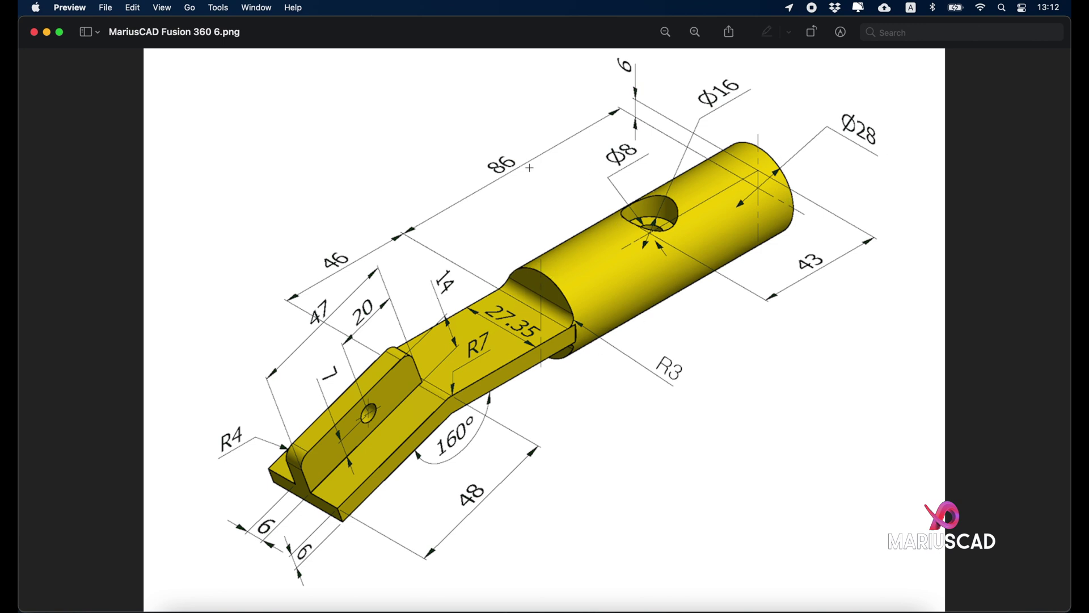
Step: Start a sketch on the XZ plane and draw a 28 mm diameter circle below the origin
left_click(47, 33)
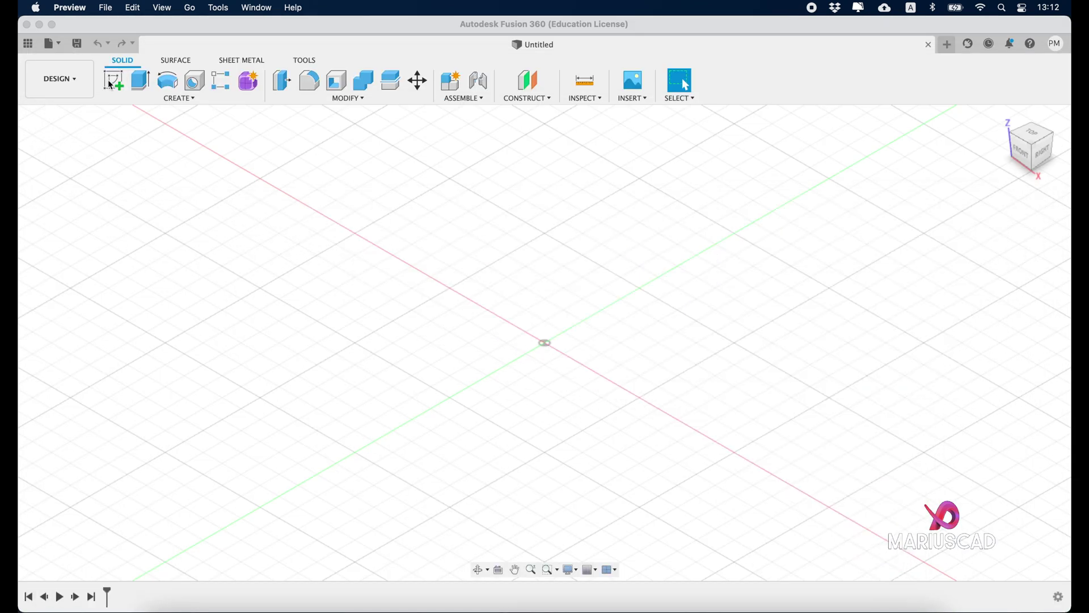
left_click(112, 82)
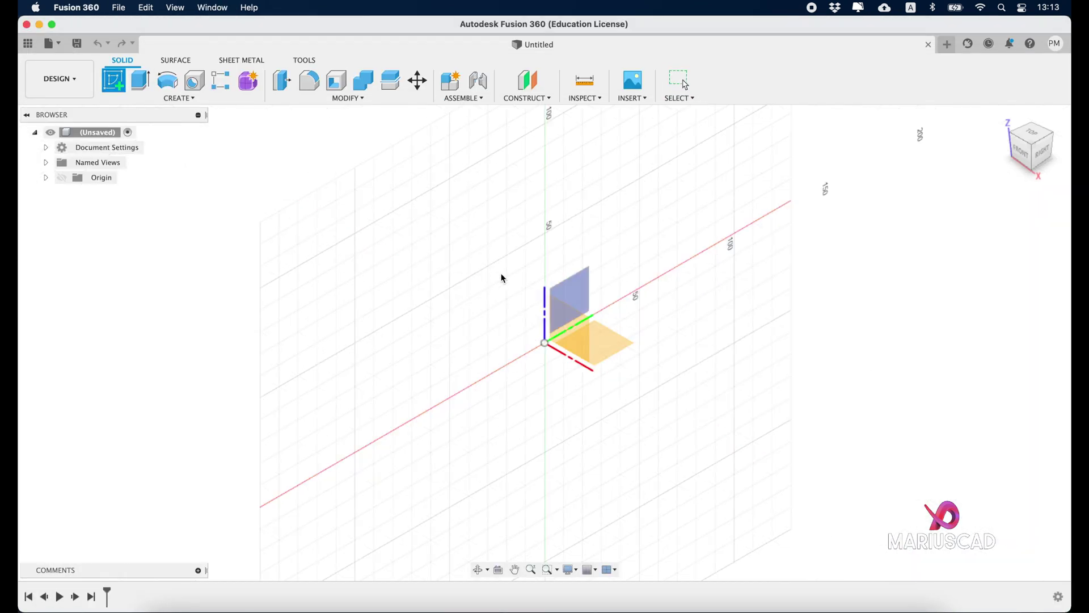
left_click(570, 328)
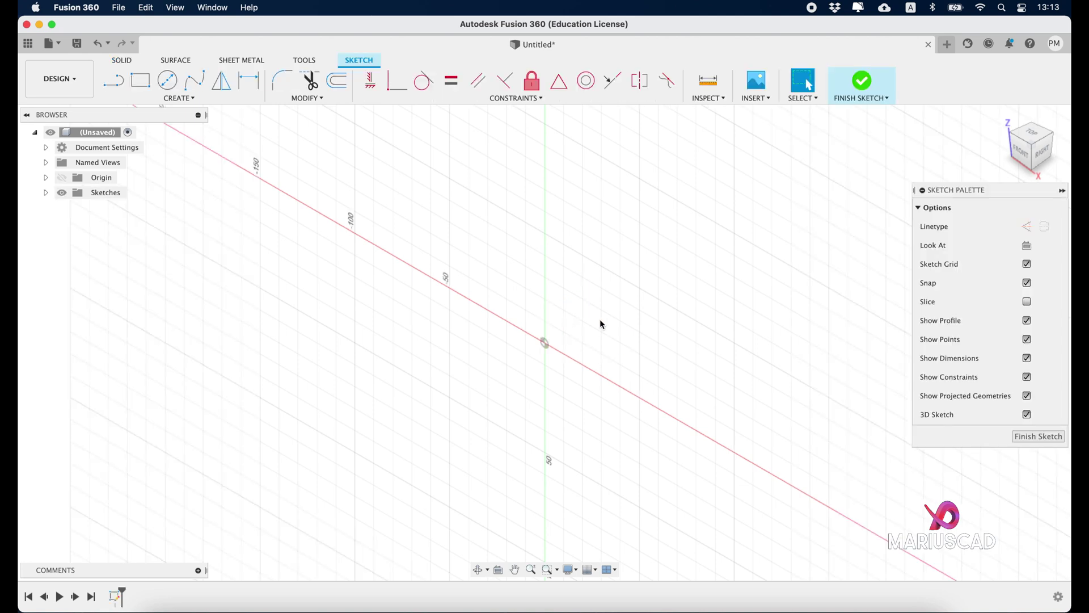
left_click(1024, 157)
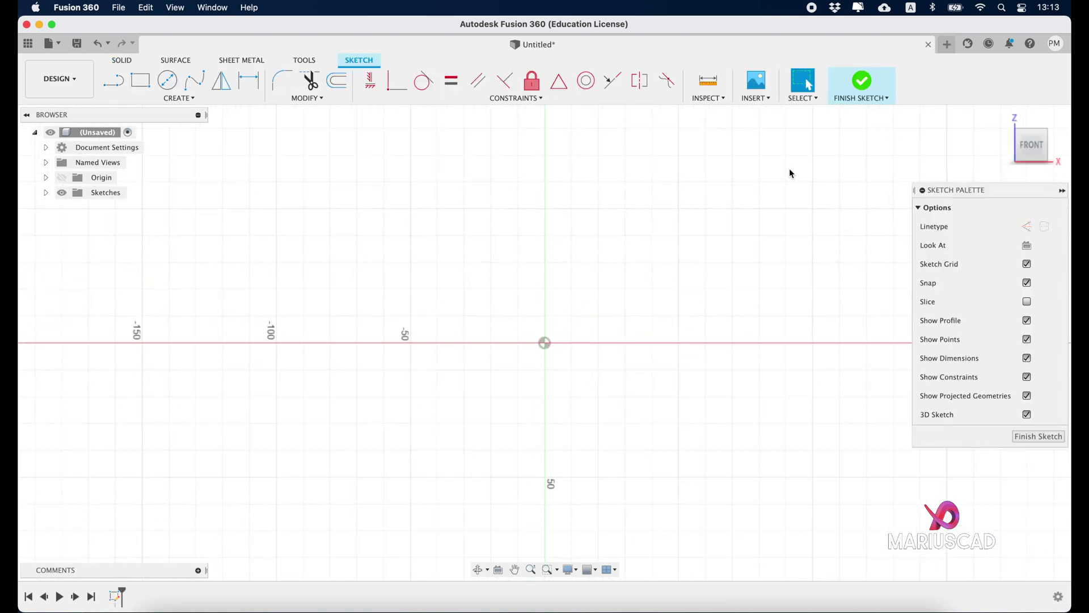
left_click(168, 84)
left_click(544, 468)
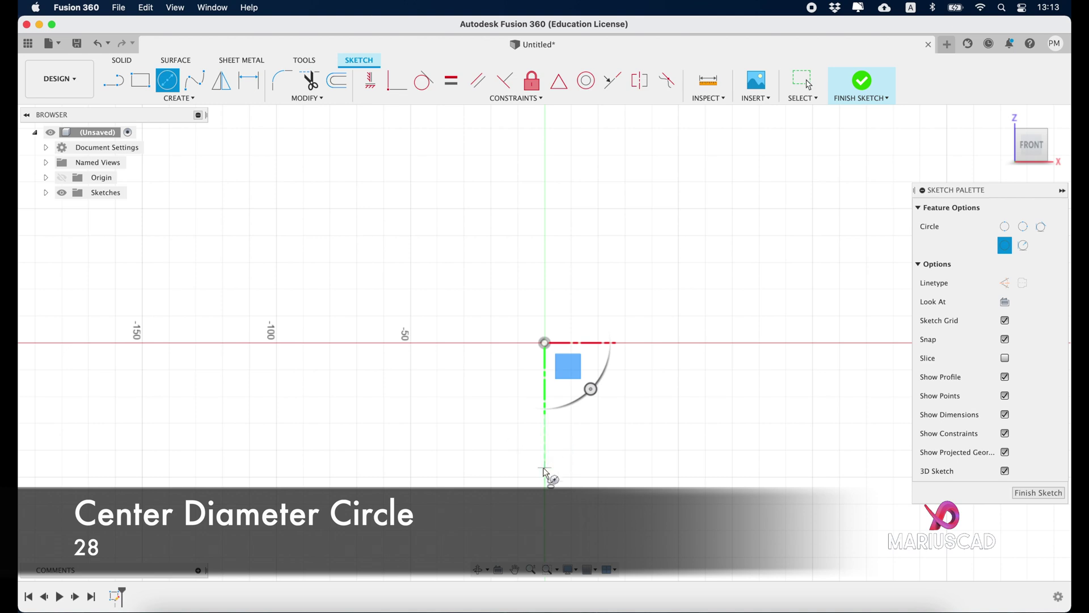
type("28")
key("Return")
key("Escape")
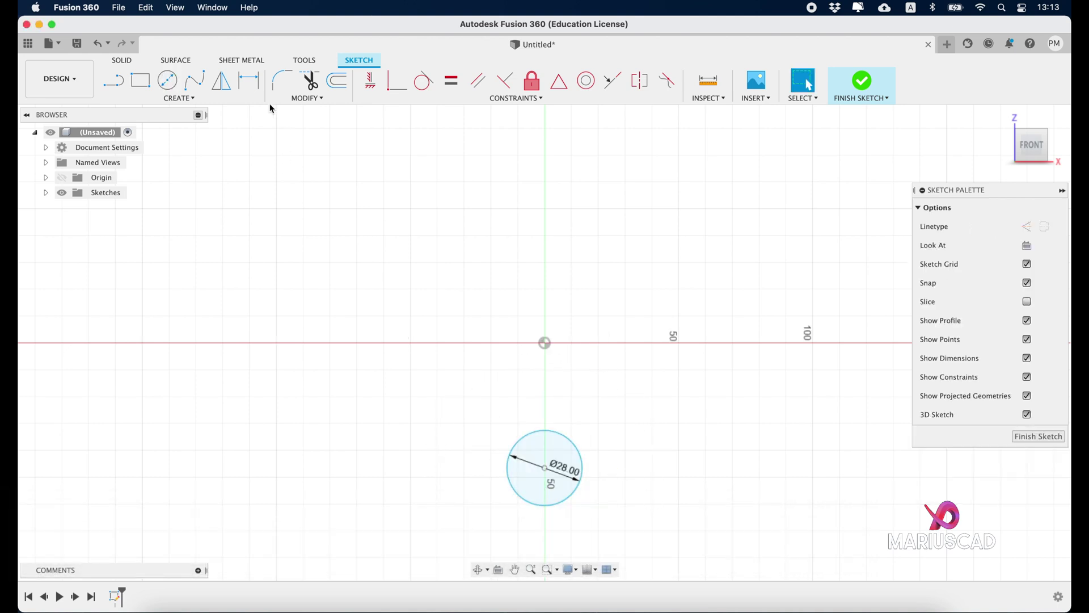
Step: Dimension the circle's centre 14 mm below the origin and finish the sketch
left_click(248, 81)
left_click(544, 469)
left_click(545, 344)
left_click(663, 394)
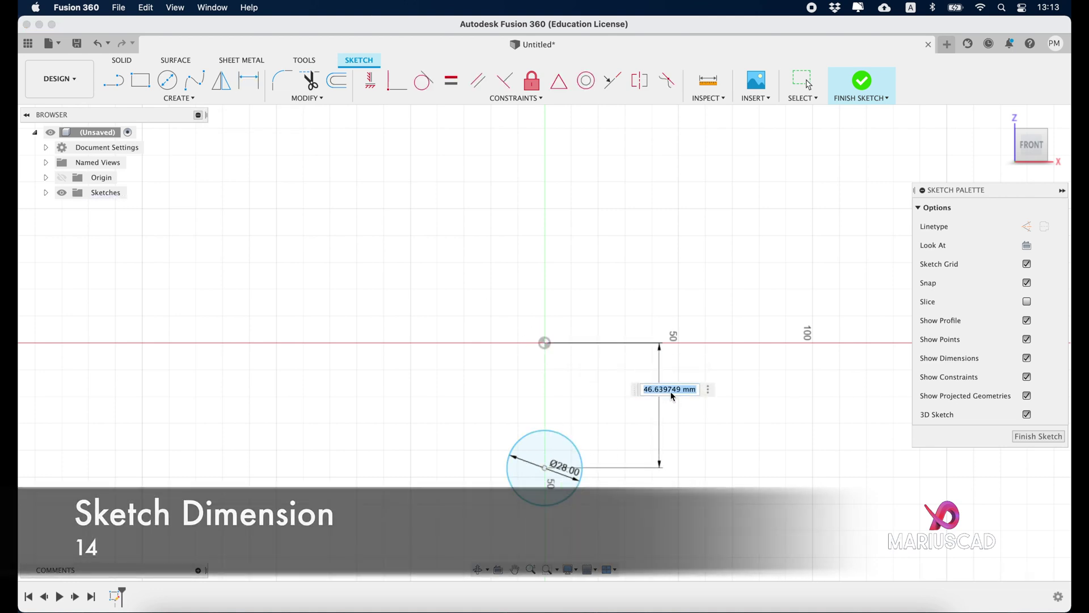
type("14")
key("Return")
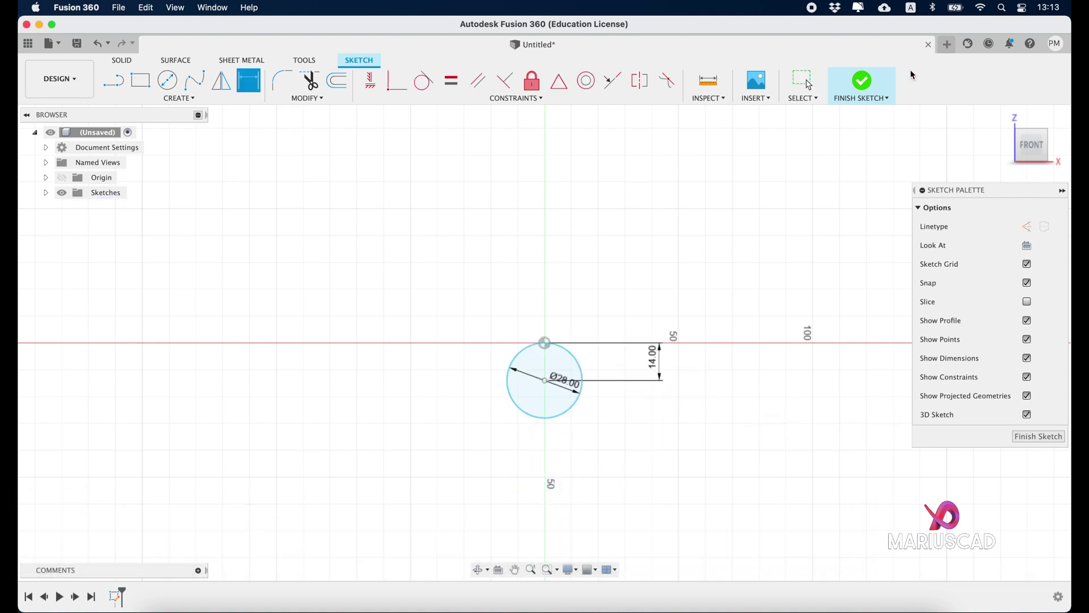
left_click(854, 86)
left_click(1003, 119)
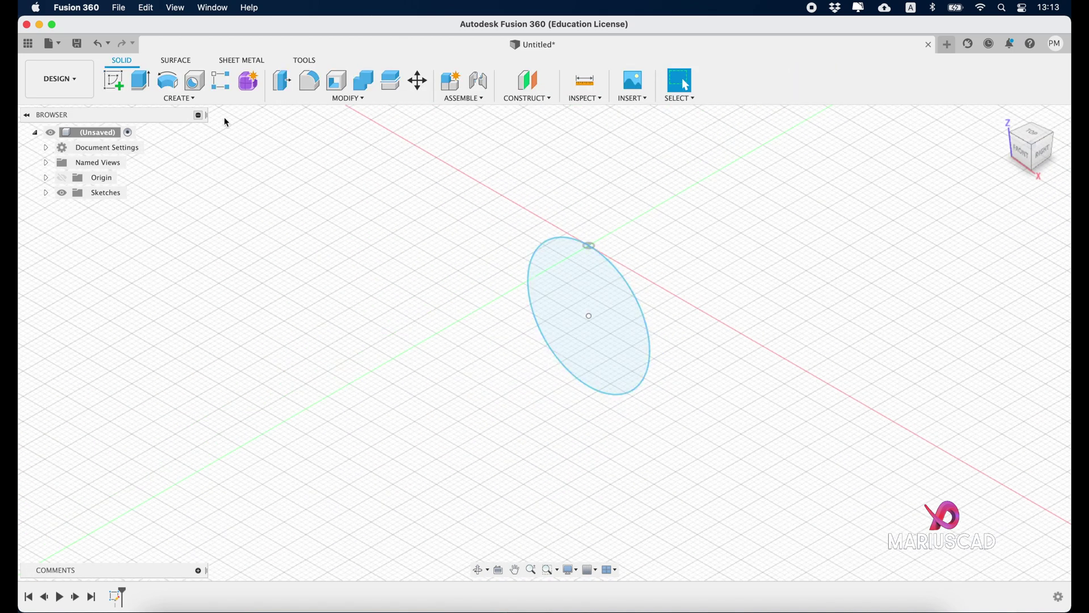
Step: Extrude the Ø28 circle symmetrically with an 86 mm whole length into a cylinder
left_click(140, 80)
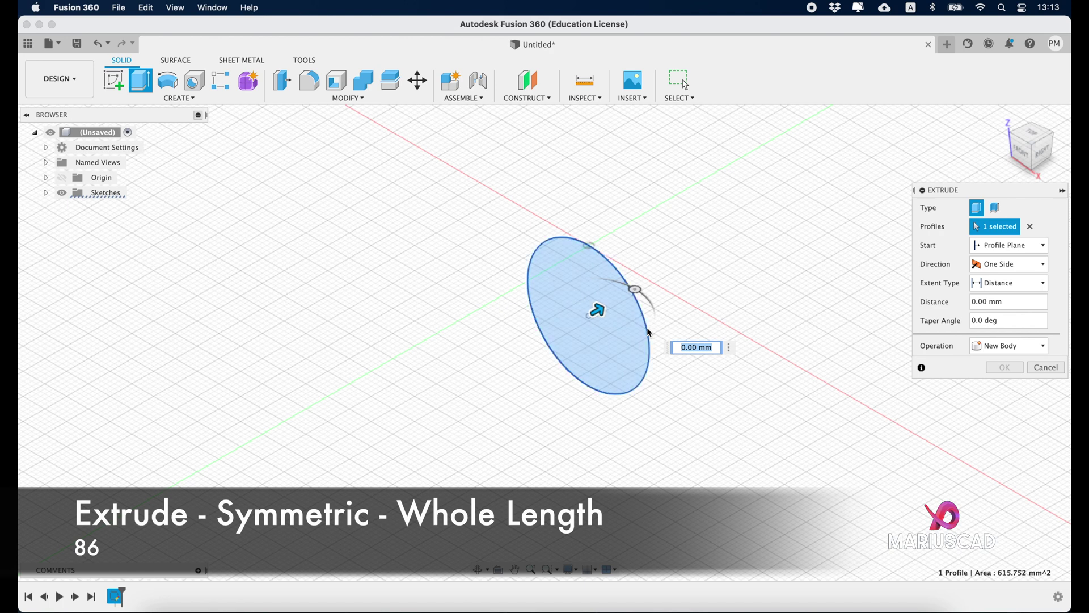
left_click(1010, 264)
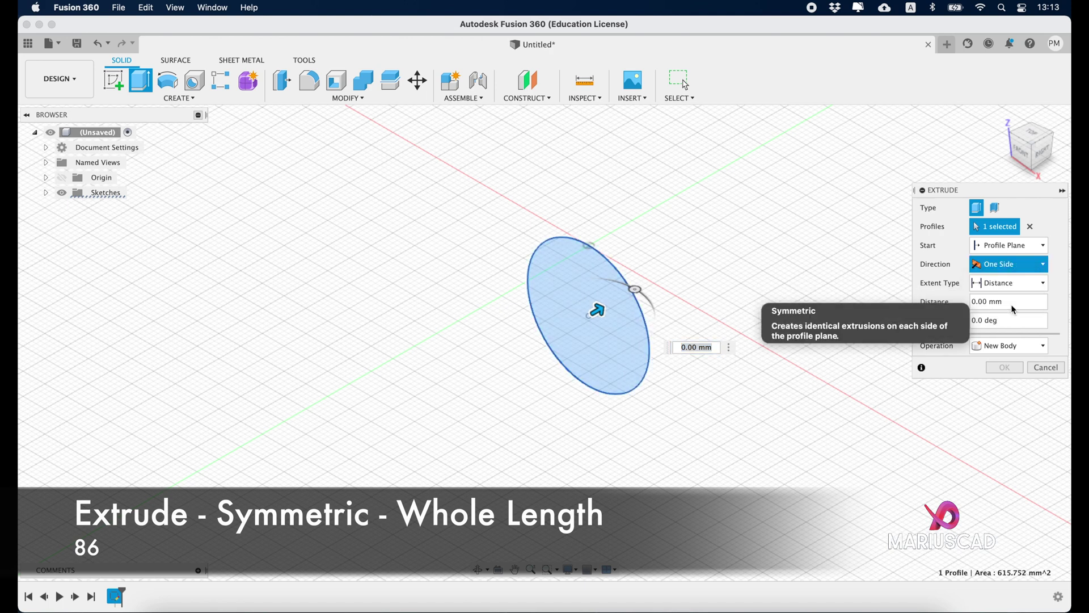
left_click(1014, 310)
left_click(1000, 302)
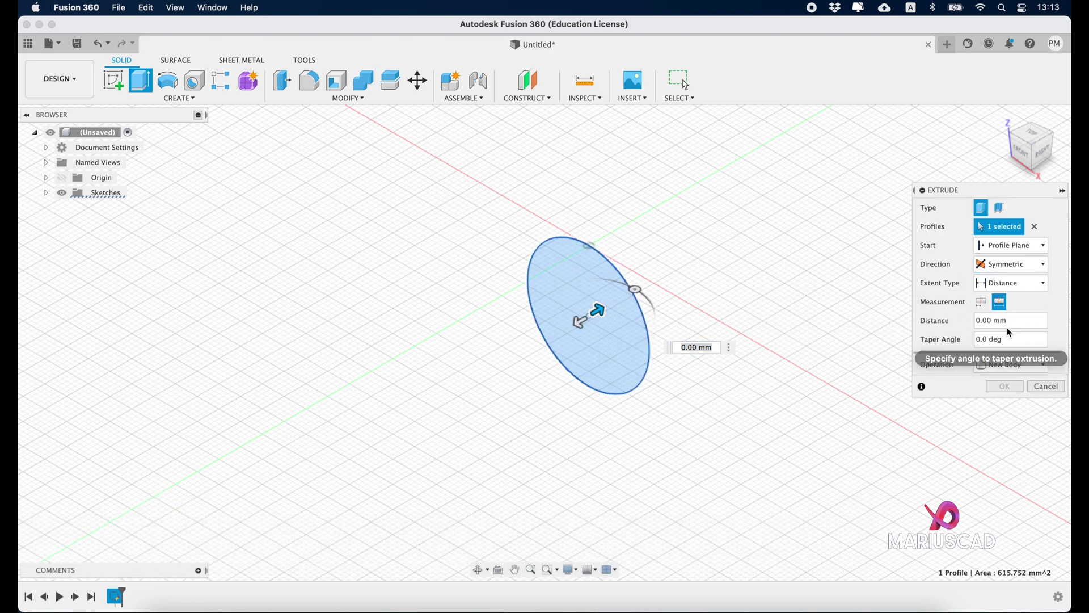
left_click(1009, 326)
type("86")
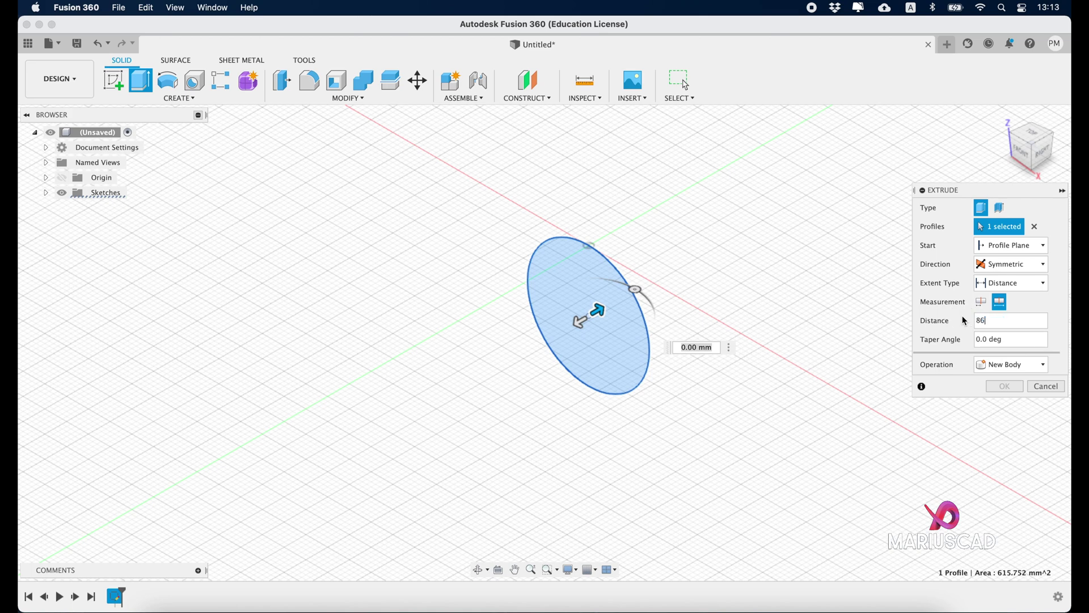
key("Return")
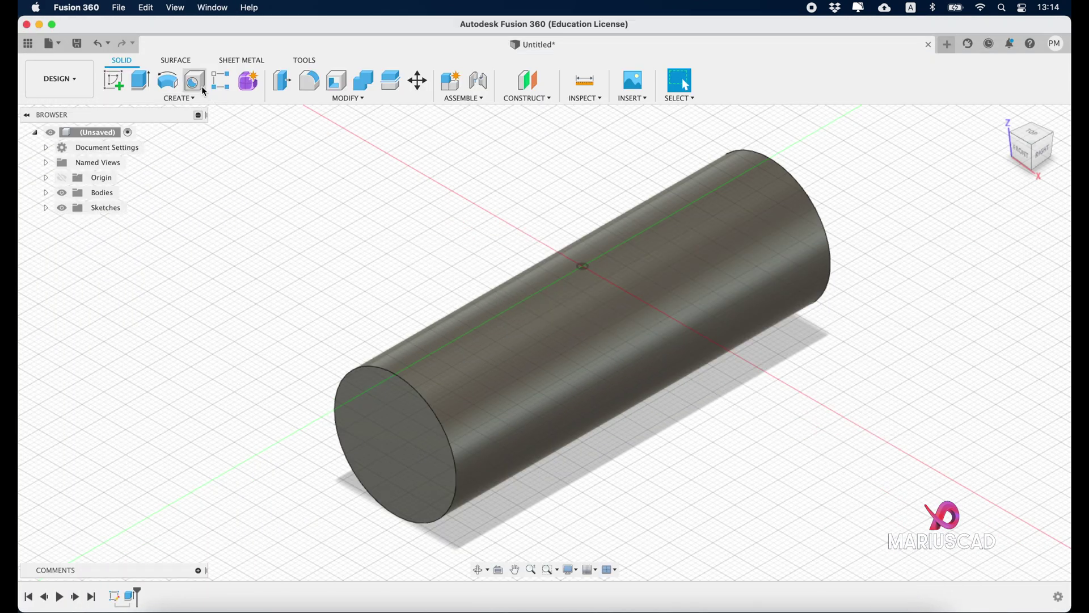
Step: Place a counterbore hole on the cylinder's top face
left_click(202, 90)
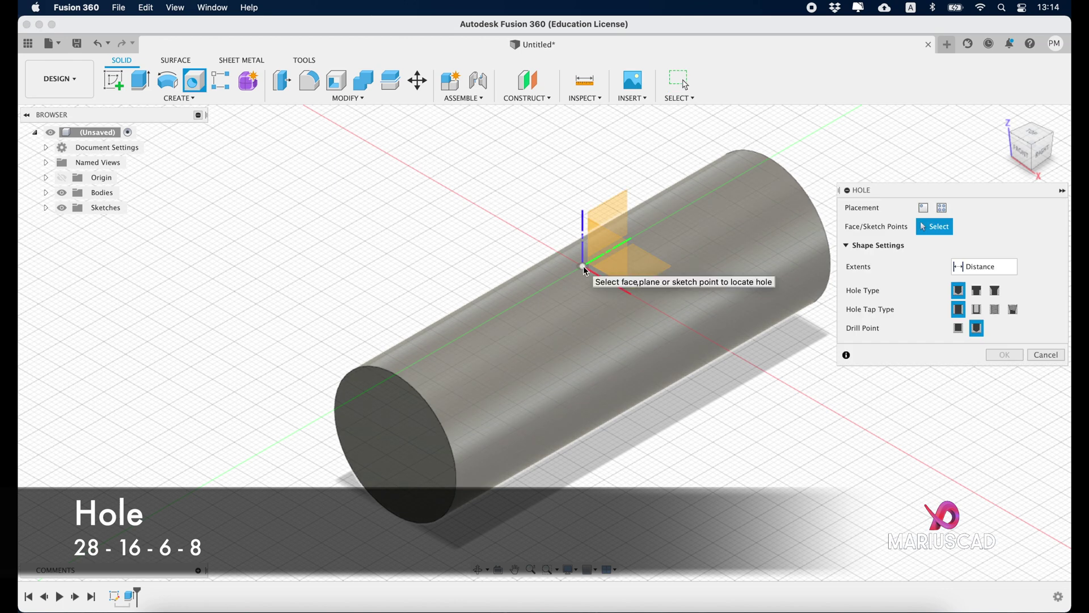
left_click(586, 271)
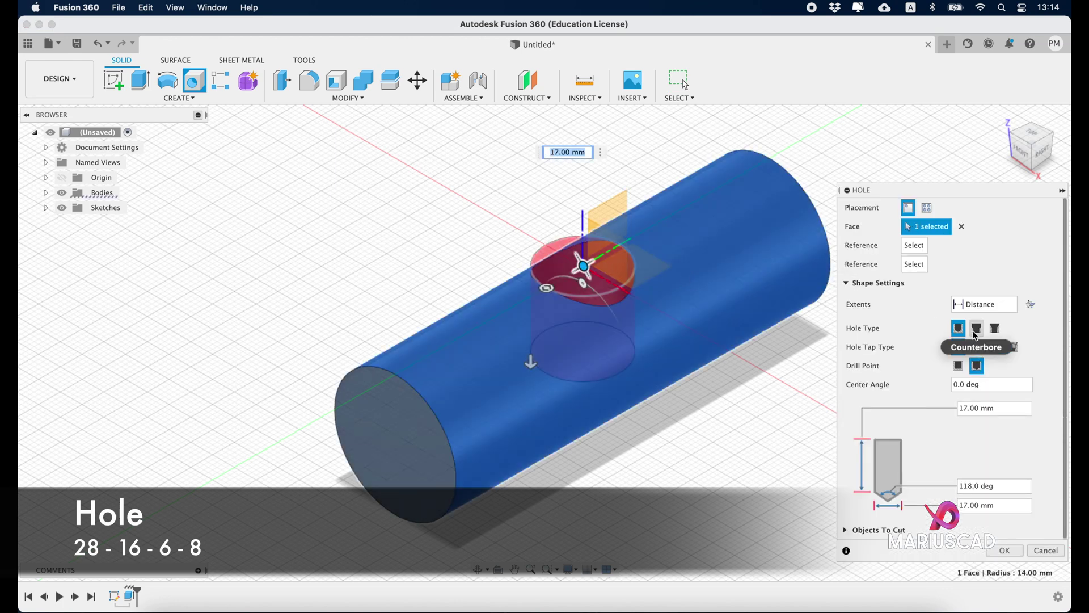
left_click(976, 328)
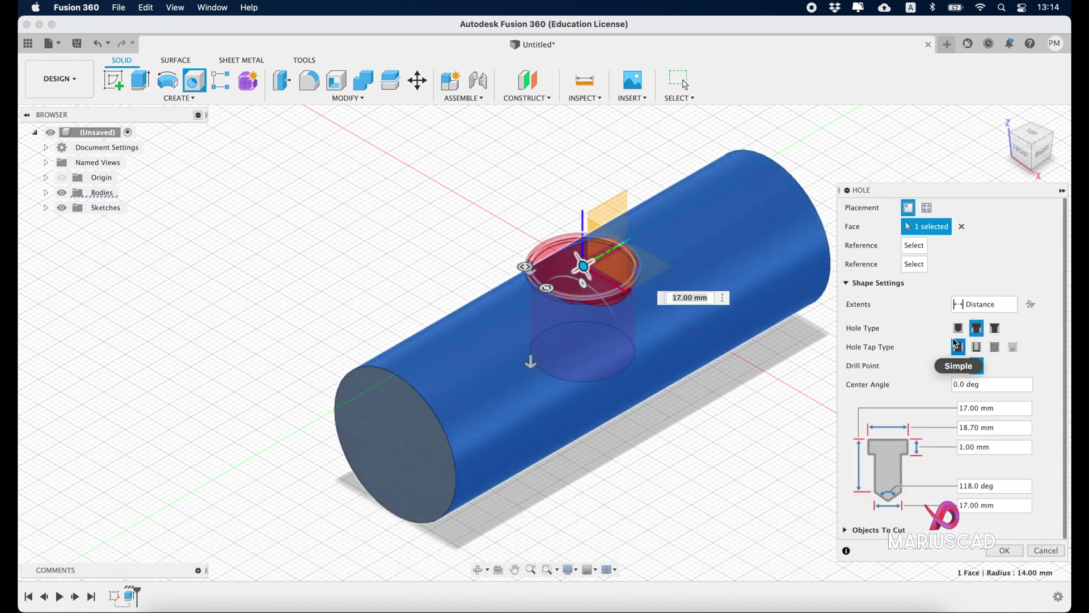
left_click(958, 328)
left_click(976, 330)
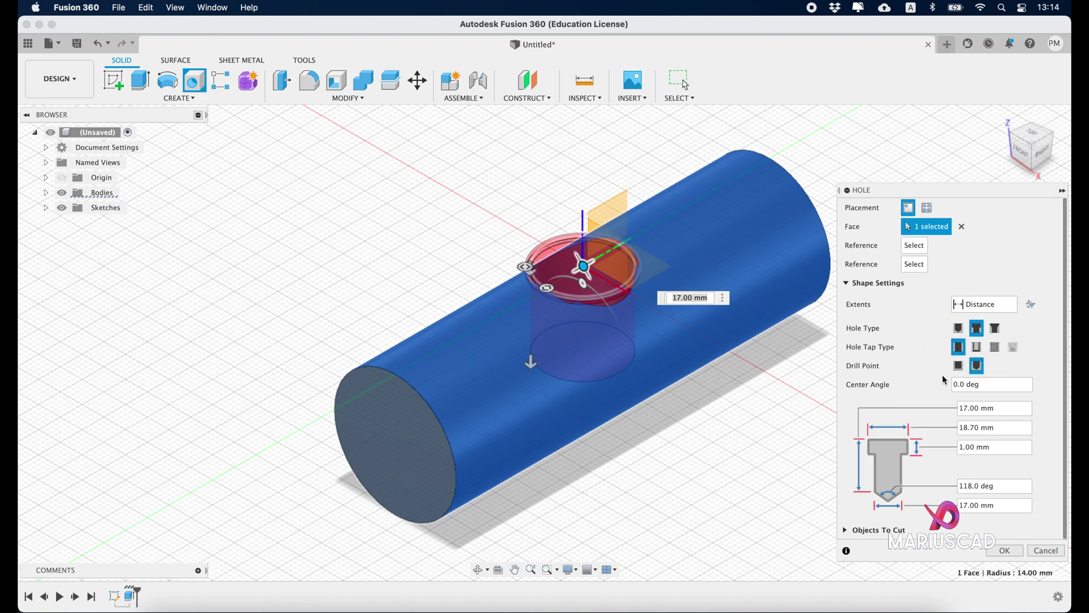
Step: Set the hole to a simple tap type with a flat drill point, then check the reference drawing
left_click(968, 350)
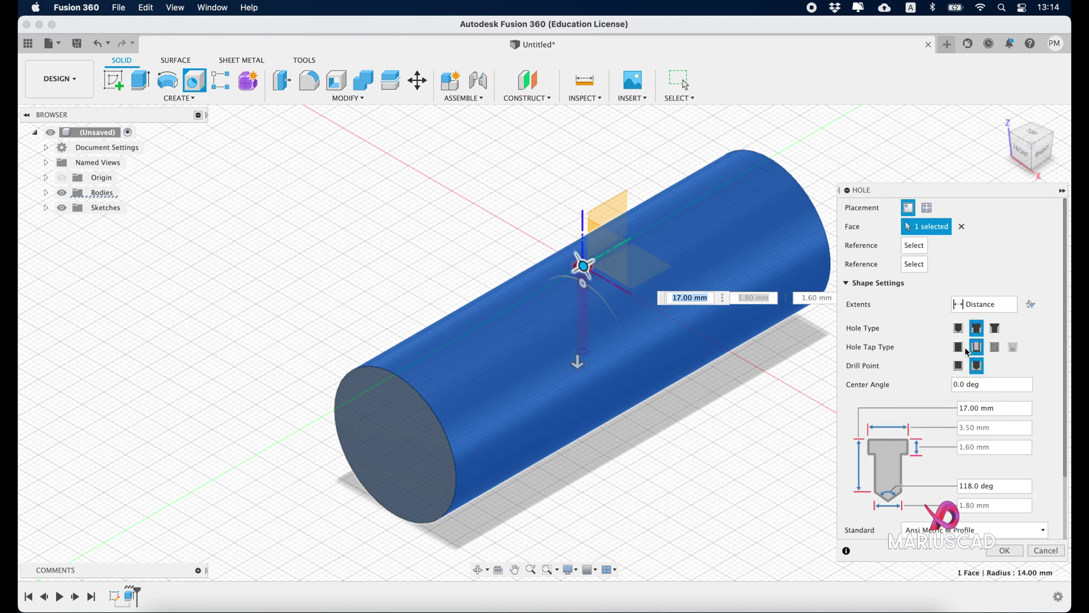
left_click(959, 347)
left_click(958, 365)
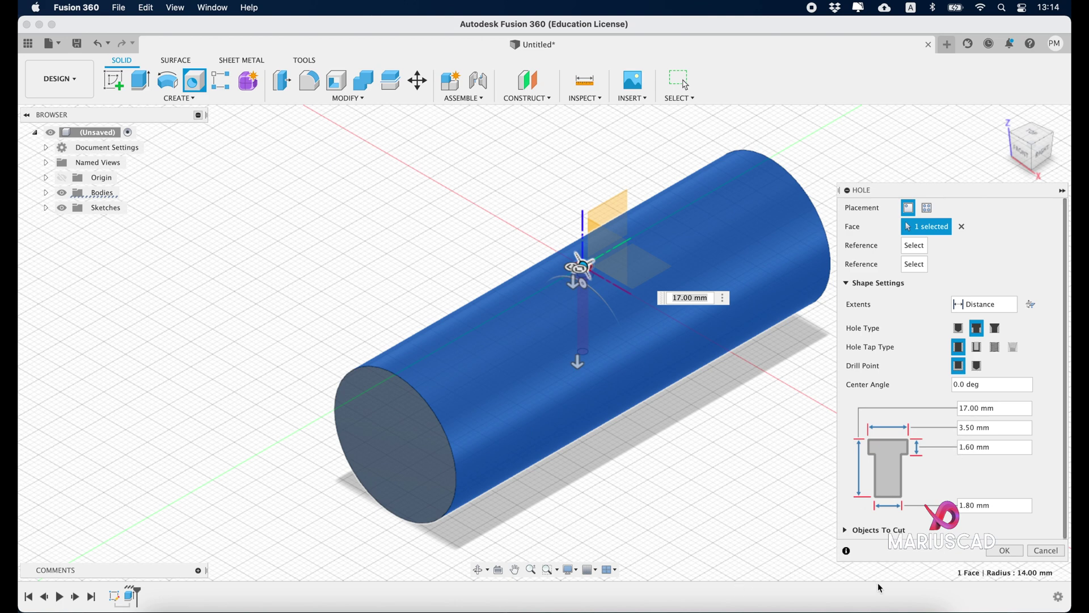
left_click(883, 600)
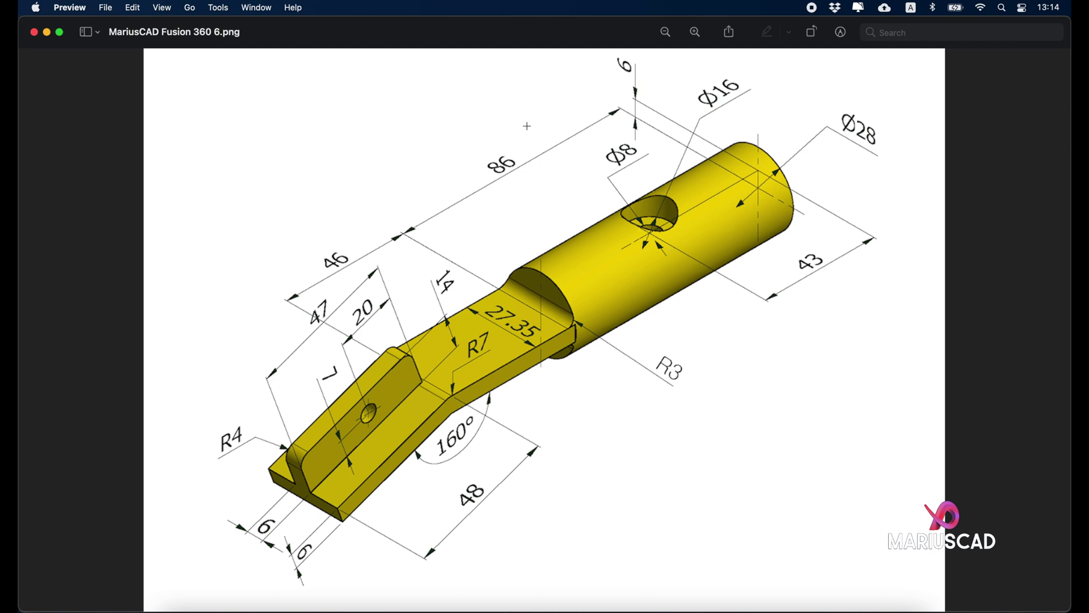
Step: Give the hole a 28 mm depth and a Ø16 mm, 6 mm deep counterbore, and create it
left_click(47, 33)
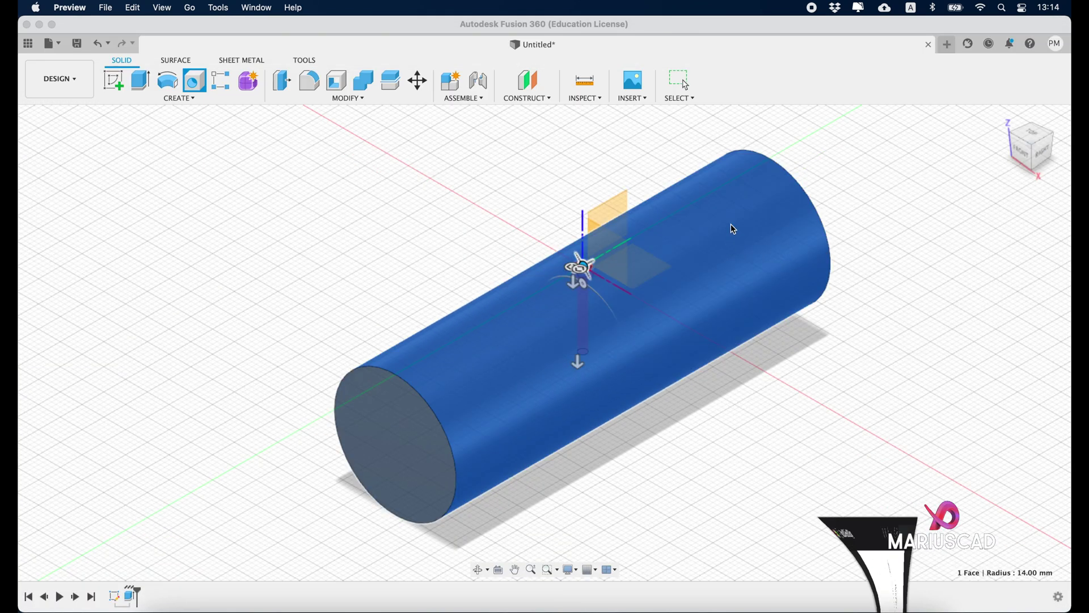
left_click(705, 42)
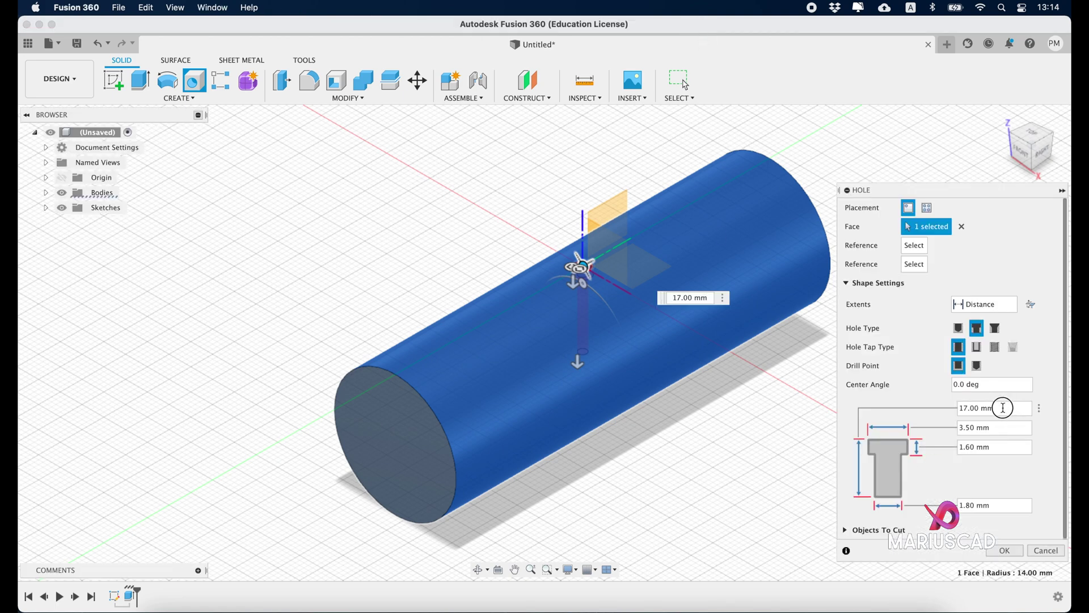
left_click(976, 408)
type("28")
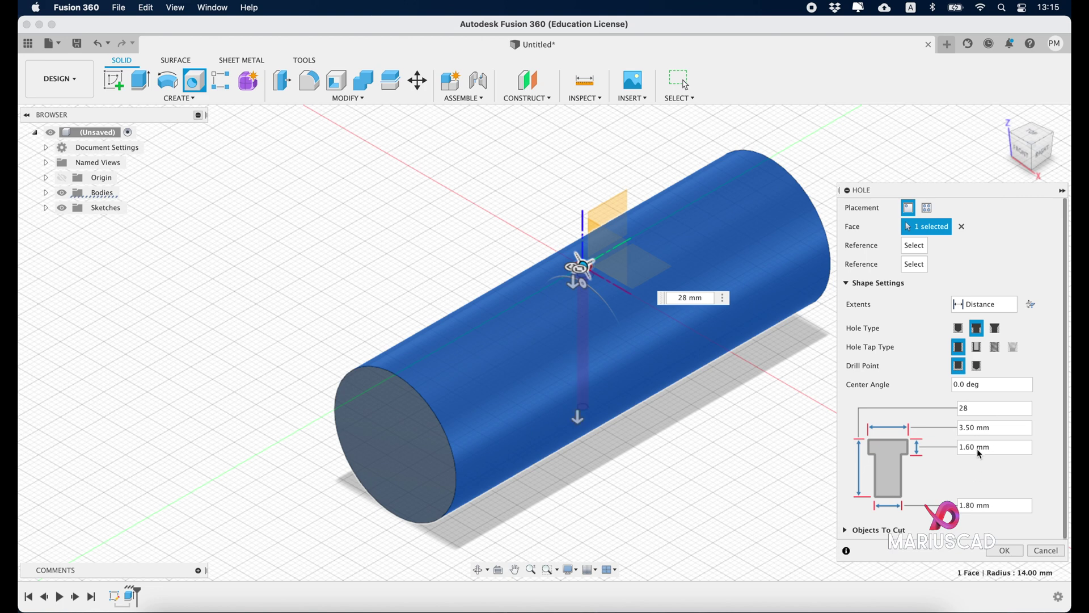
left_click(999, 430)
type("16")
left_click_drag(1008, 447, 956, 447)
type("6")
left_click_drag(993, 506, 936, 505)
left_click(1004, 551)
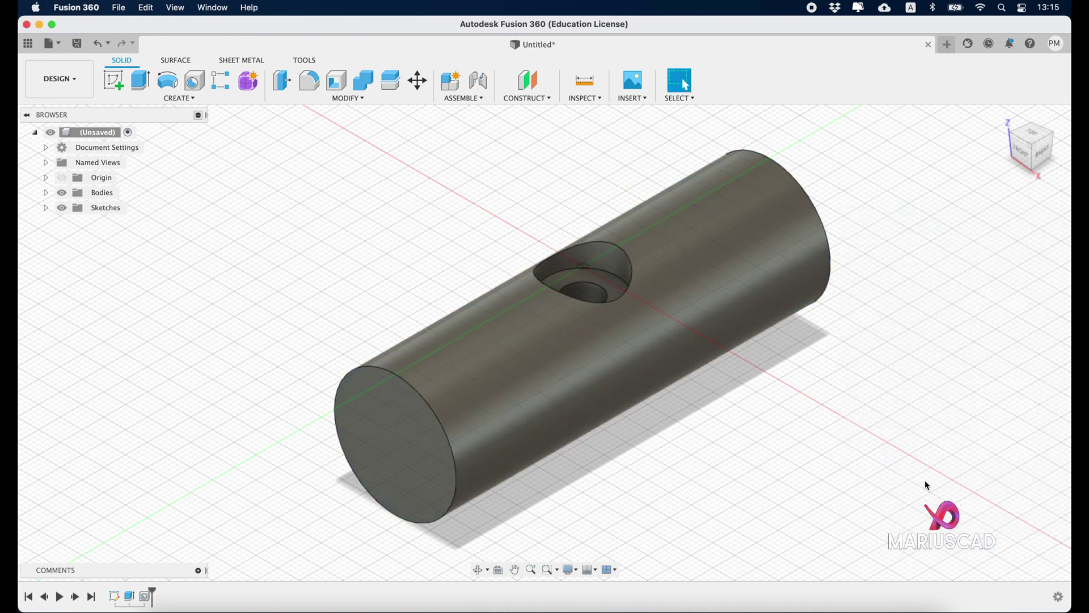
middle_click_drag(843, 404, 759, 418, "shift")
scroll(682, 364, "up", 3)
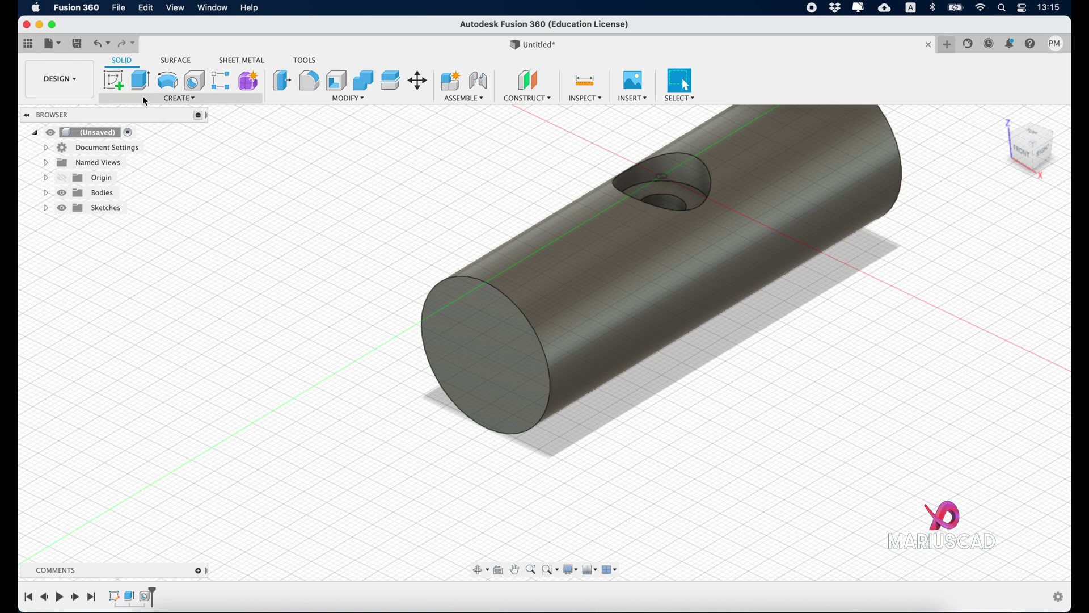
left_click(897, 603)
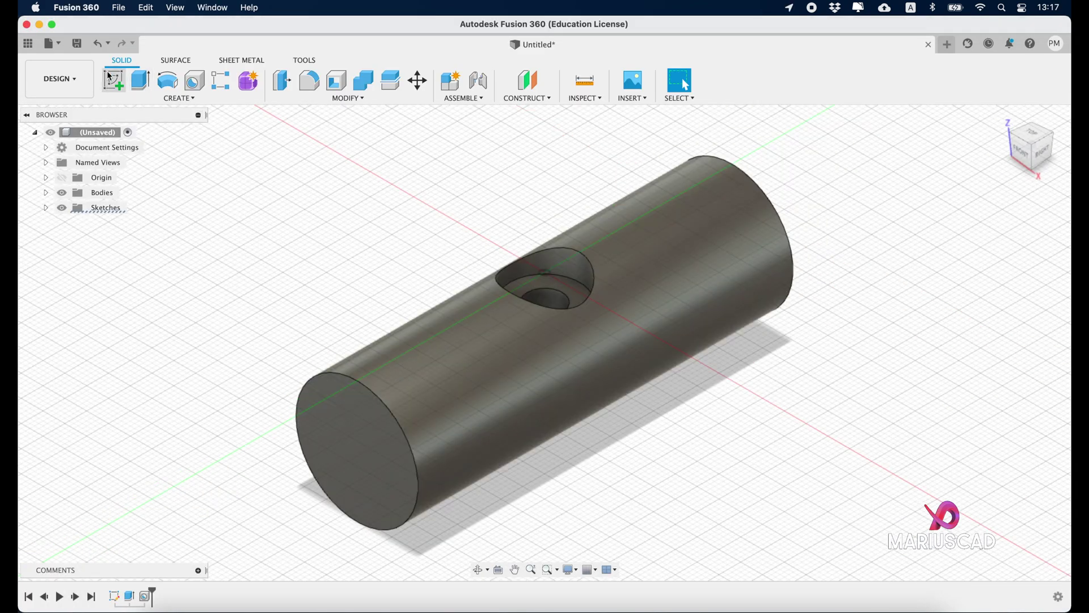
Step: On the right plane, draw a 46 mm line, a 47 mm line at 160°, and a 6 mm end segment
left_click(112, 78)
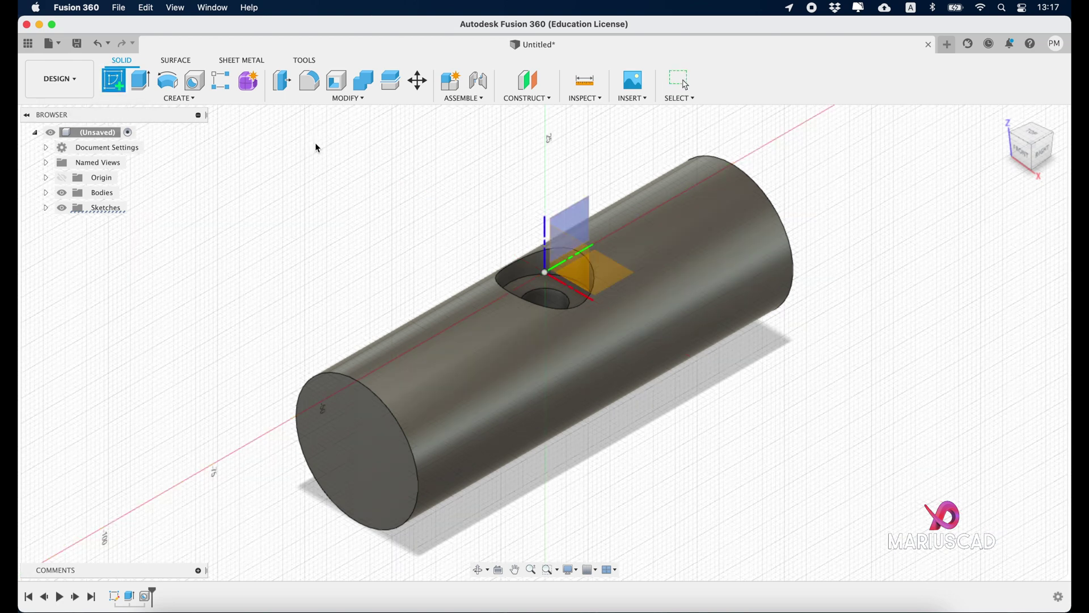
left_click(588, 220)
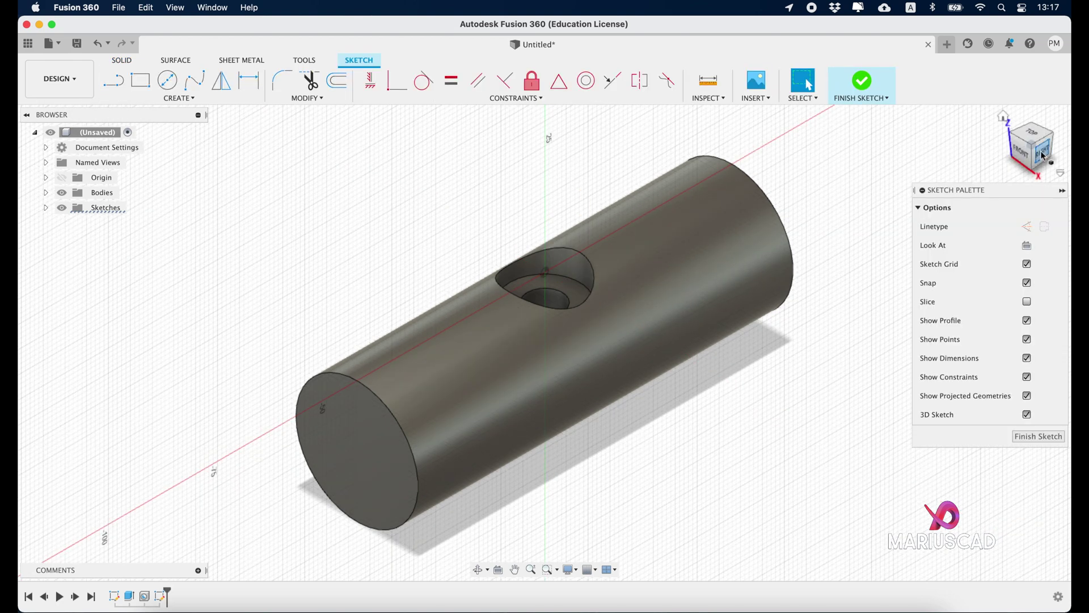
left_click(113, 80)
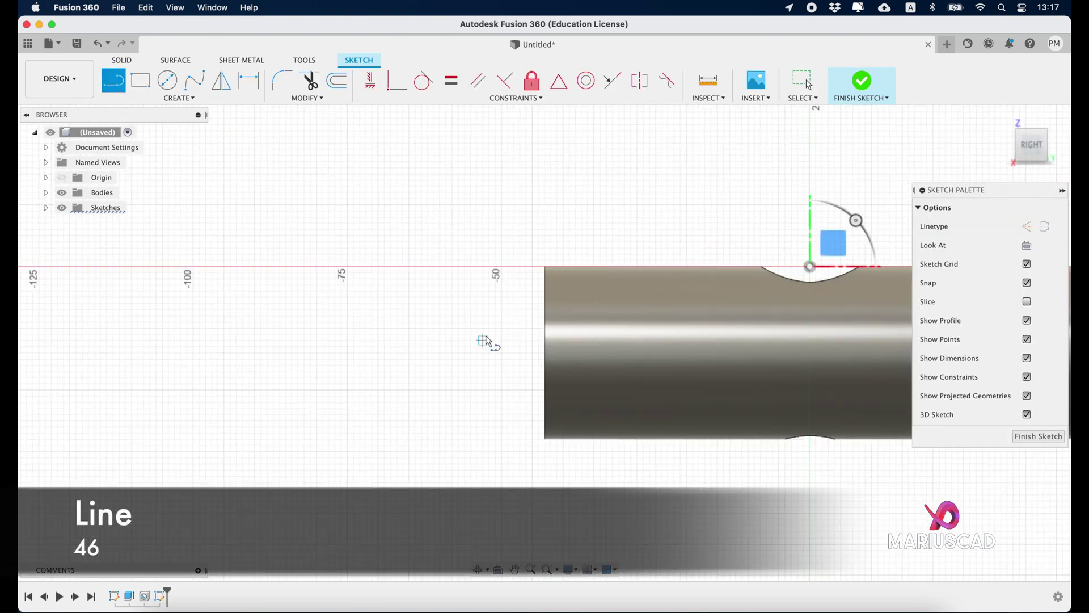
left_click(508, 322)
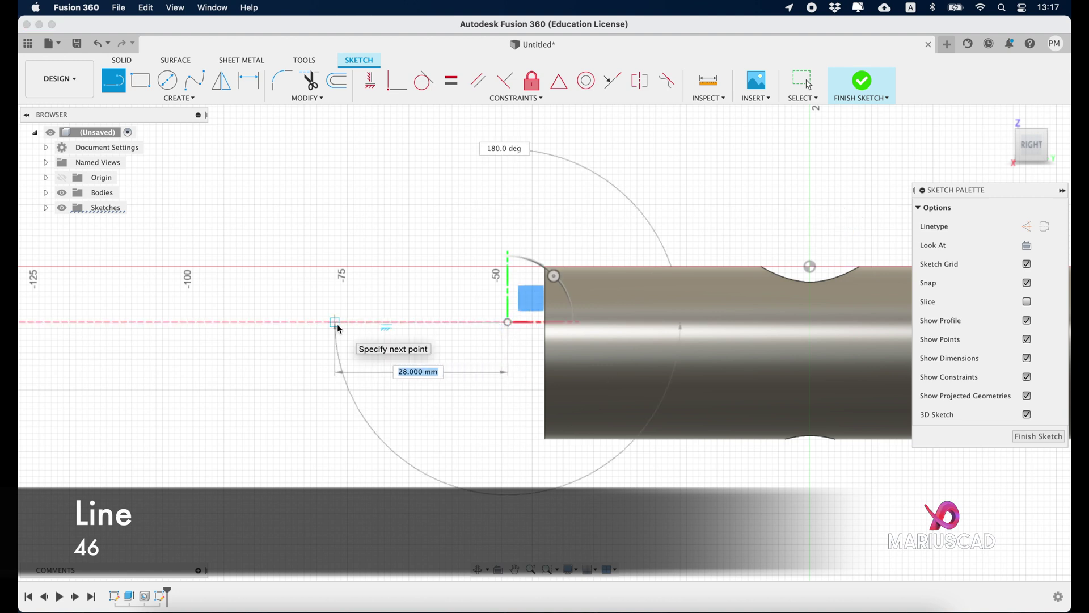
type("46")
key("Return")
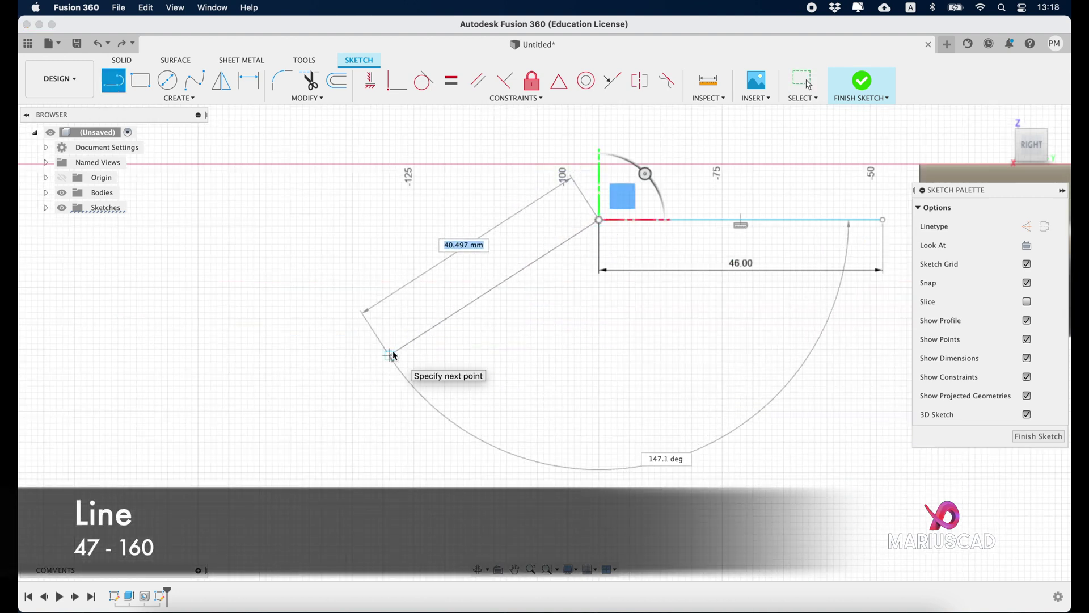
type("47")
key("Tab")
type("1")
key("Return")
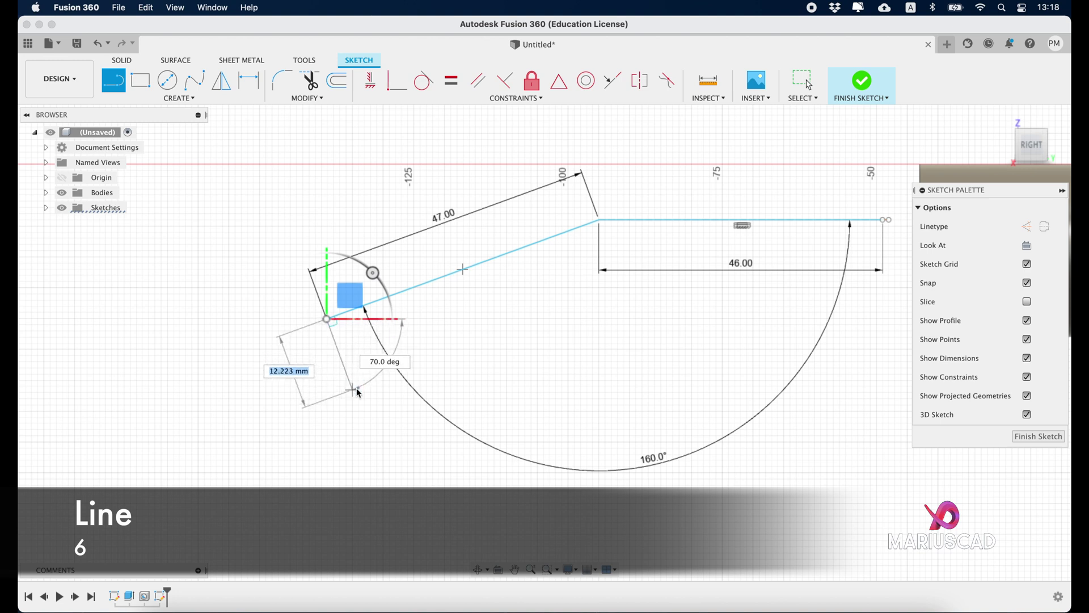
type("6")
key("Return")
key("Escape")
Step: Draw the angled and horizontal return lines to close the profile, and start dimensioning its right end edge
key("l")
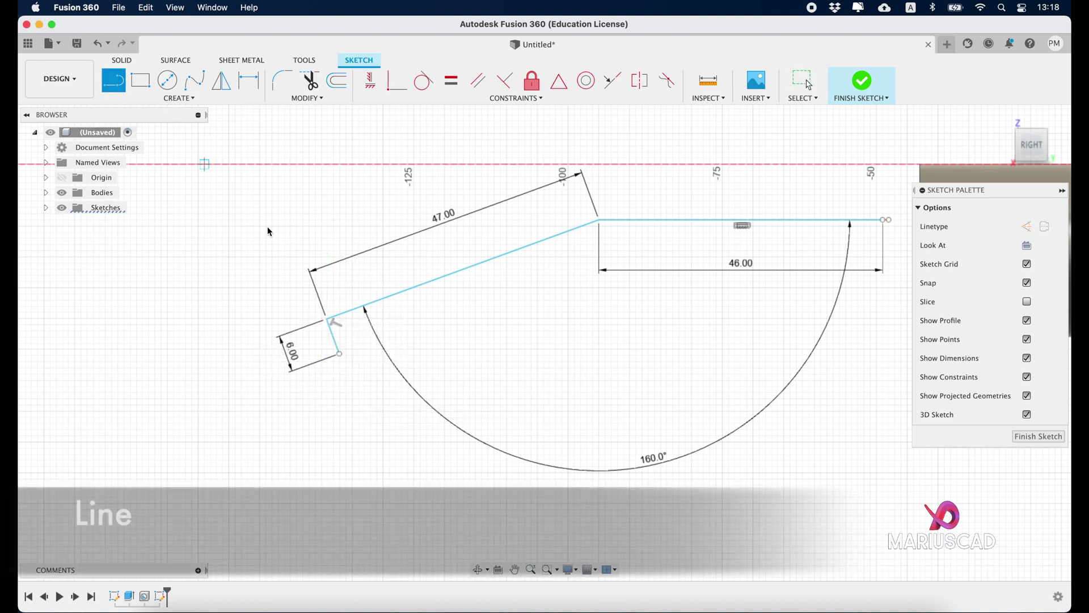
left_click(340, 355)
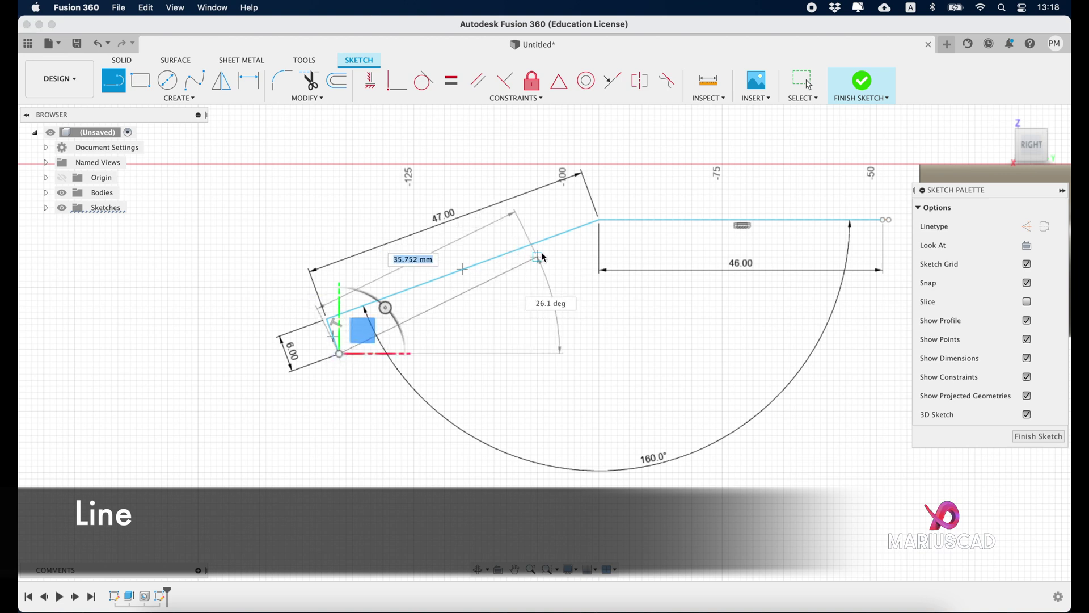
left_click(598, 260)
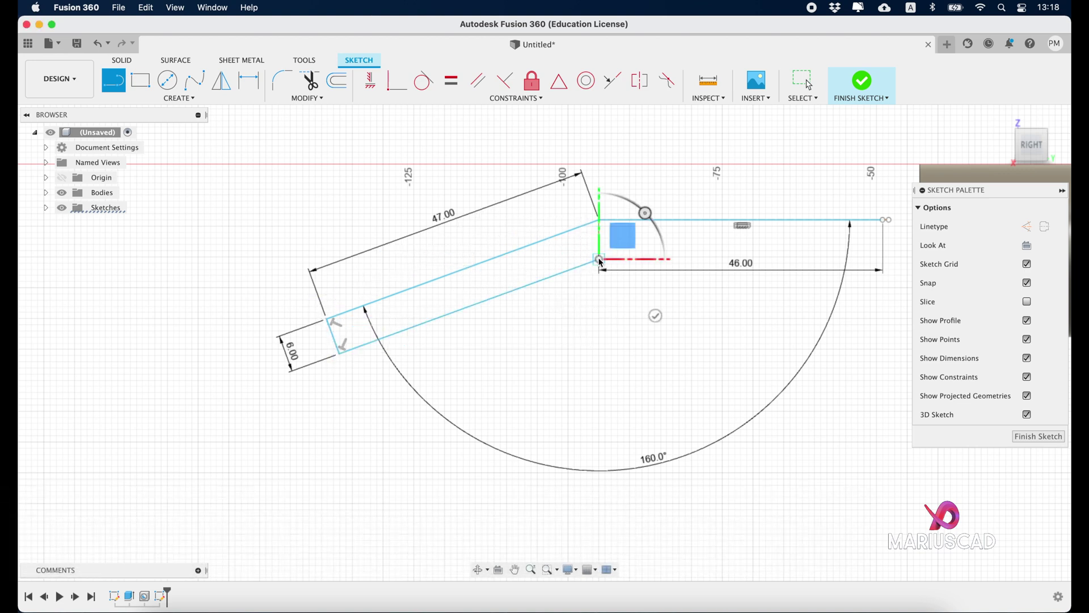
left_click(883, 260)
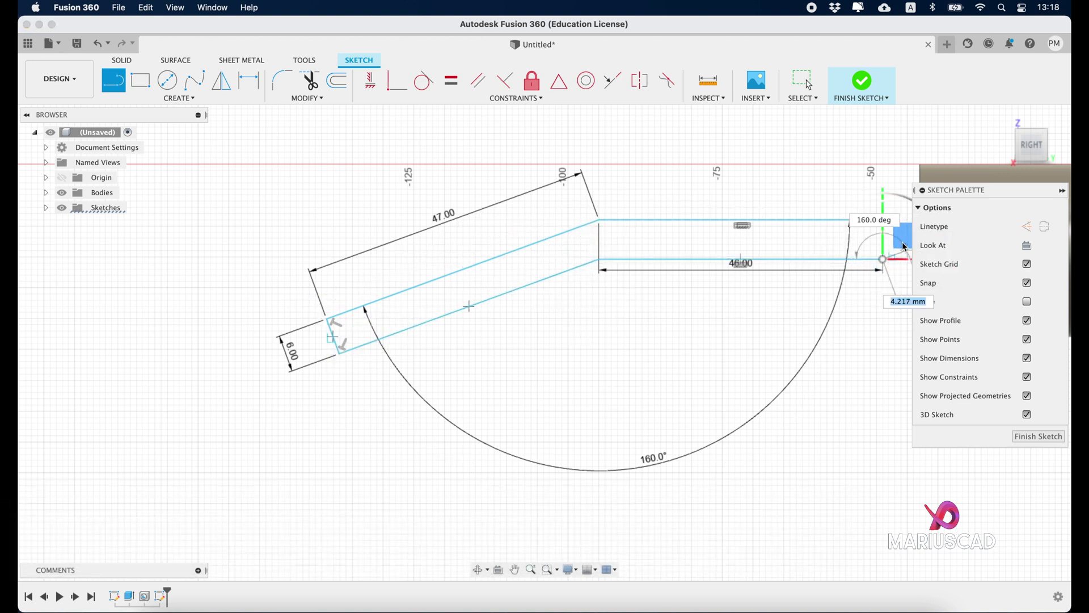
scroll(890, 227, "up", 3)
scroll(895, 228, "up", 5)
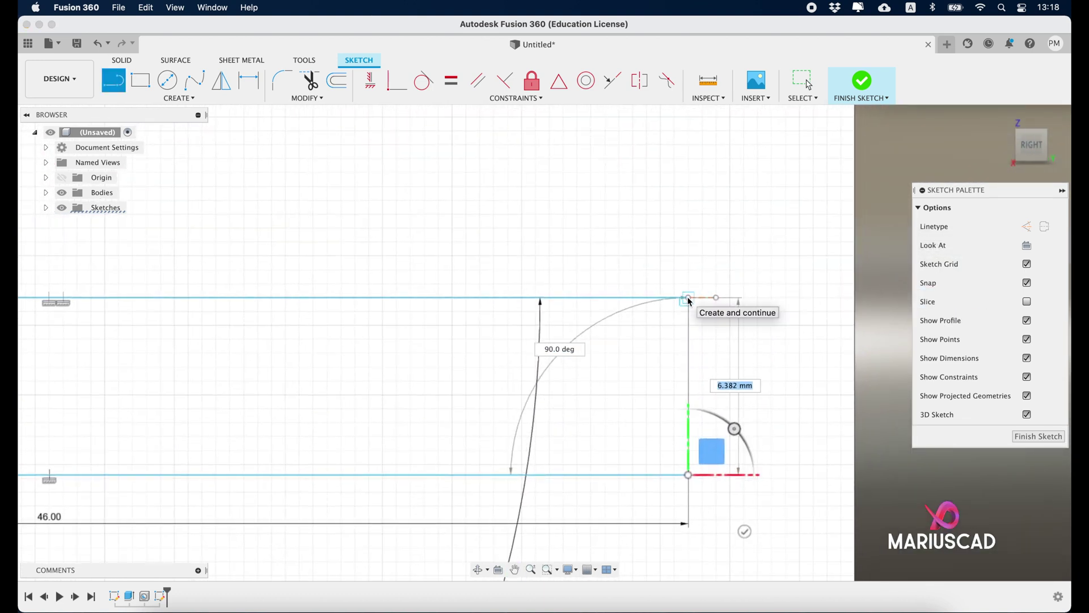
left_click(689, 299)
scroll(523, 297, "down", 5)
left_click(248, 80)
left_click(825, 292)
Step: Dimension the arm's right end edge to 6 mm
left_click(854, 294)
type("6")
key("Return")
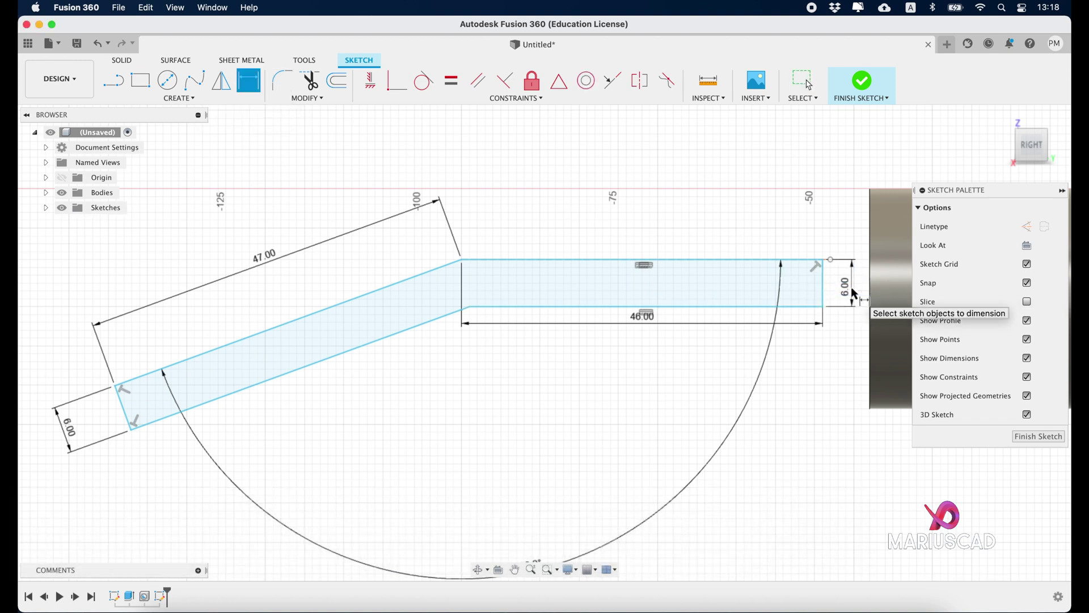
left_click(511, 307)
left_click(427, 321)
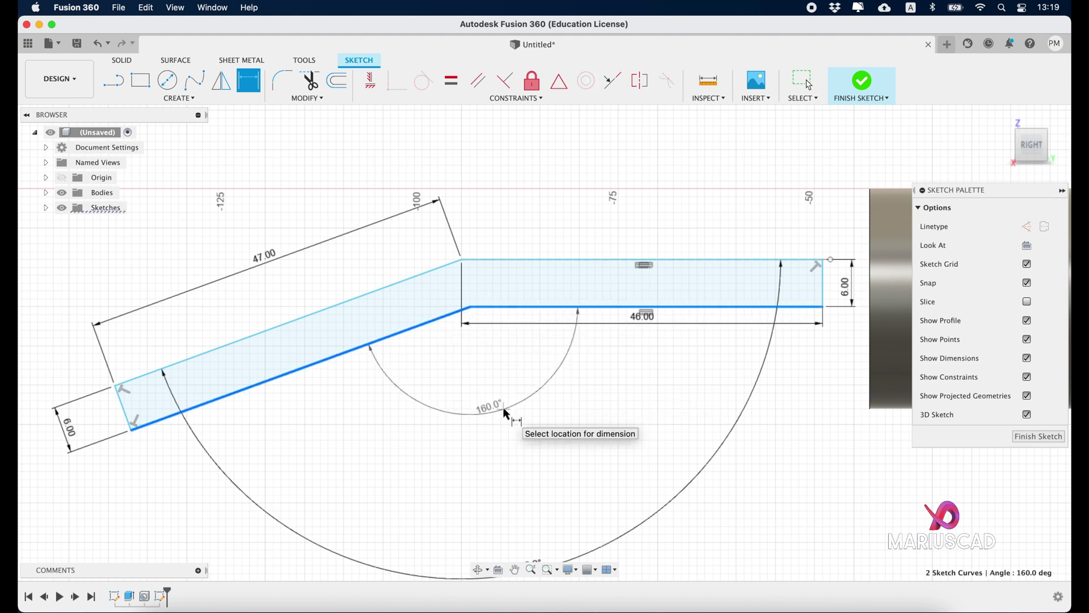
key("Escape")
key("Escape")
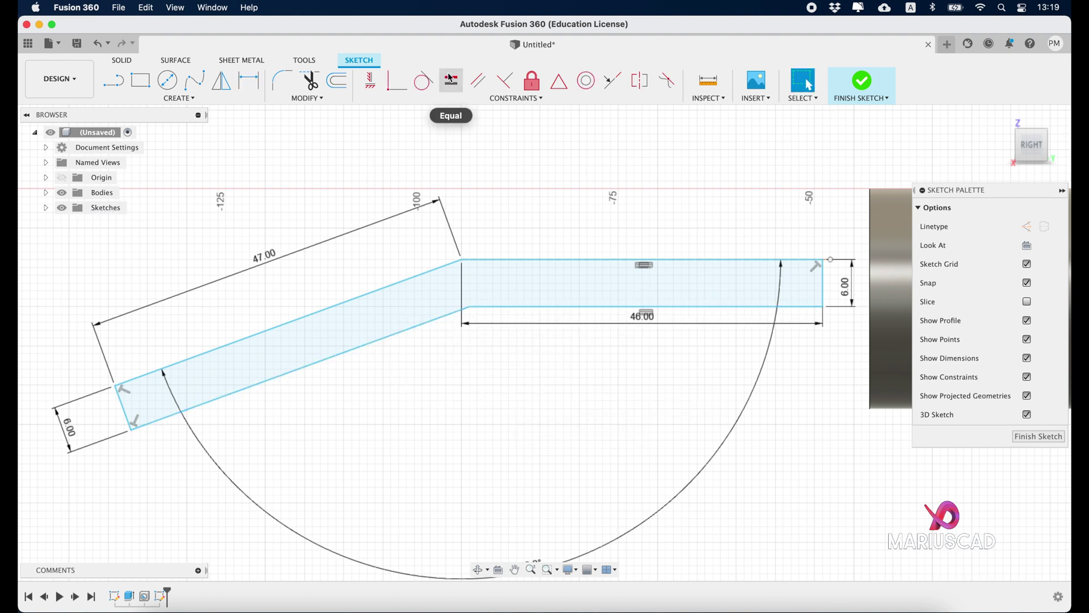
Step: Make the angled lines parallel and the arm's right end coincident with the cylinder edge
left_click(481, 84)
left_click(348, 352)
left_click(332, 308)
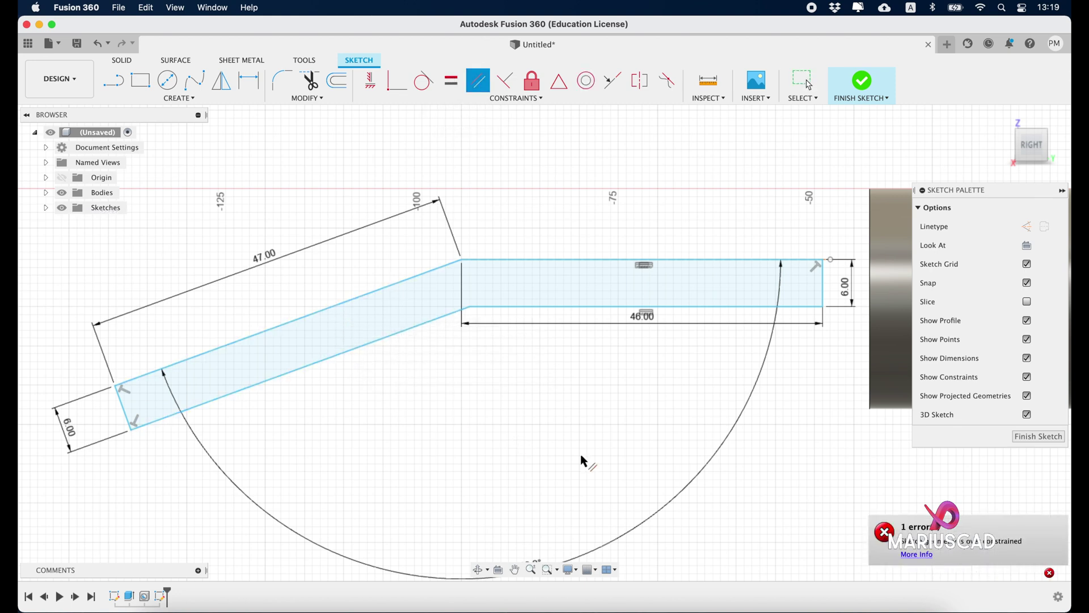
key("Escape")
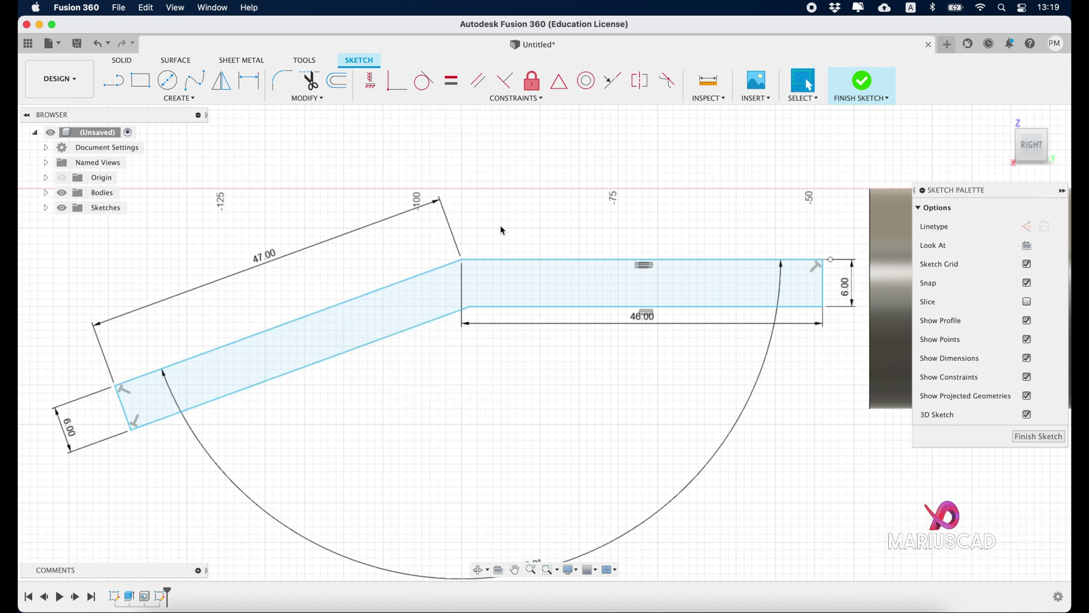
left_click(400, 85)
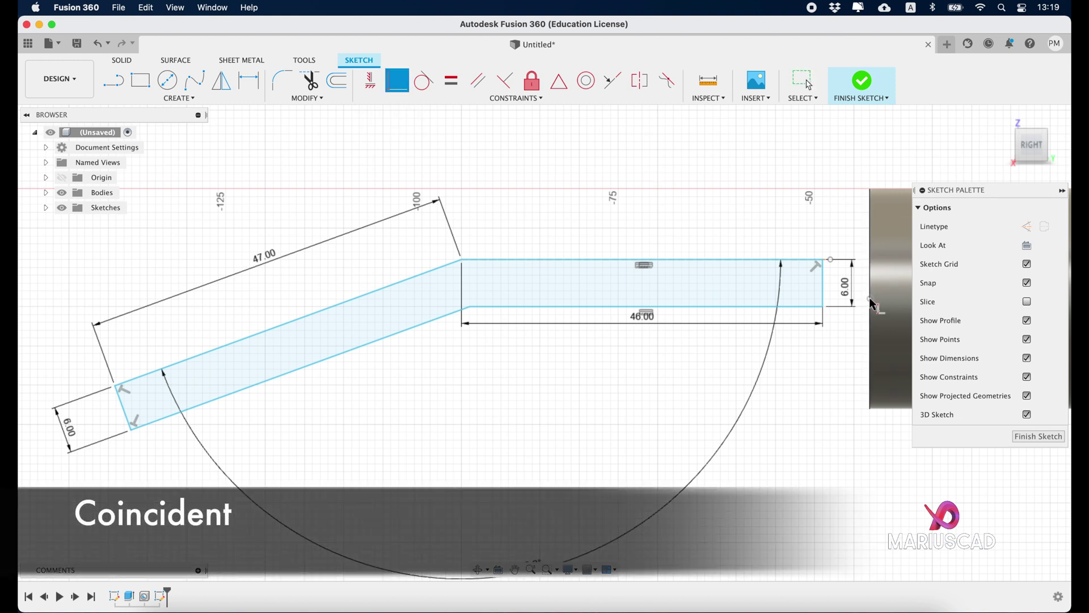
left_click(827, 287)
mouse_move(754, 400)
middle_mouse_down("shift")
mouse_move(795, 406)
mouse_move(669, 290)
mouse_move(593, 294)
mouse_move(602, 301)
mouse_move(571, 268)
mouse_move(584, 295)
middle_mouse_up("shift")
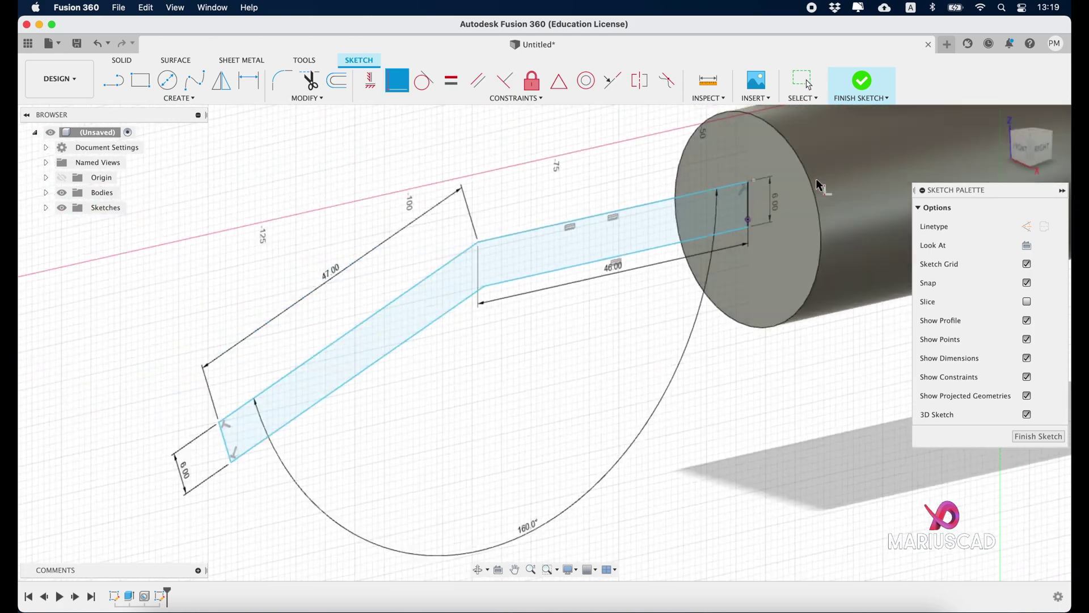
Step: Finish the sketch and set the arm extrusion to symmetric with whole-length measurement
left_click(855, 94)
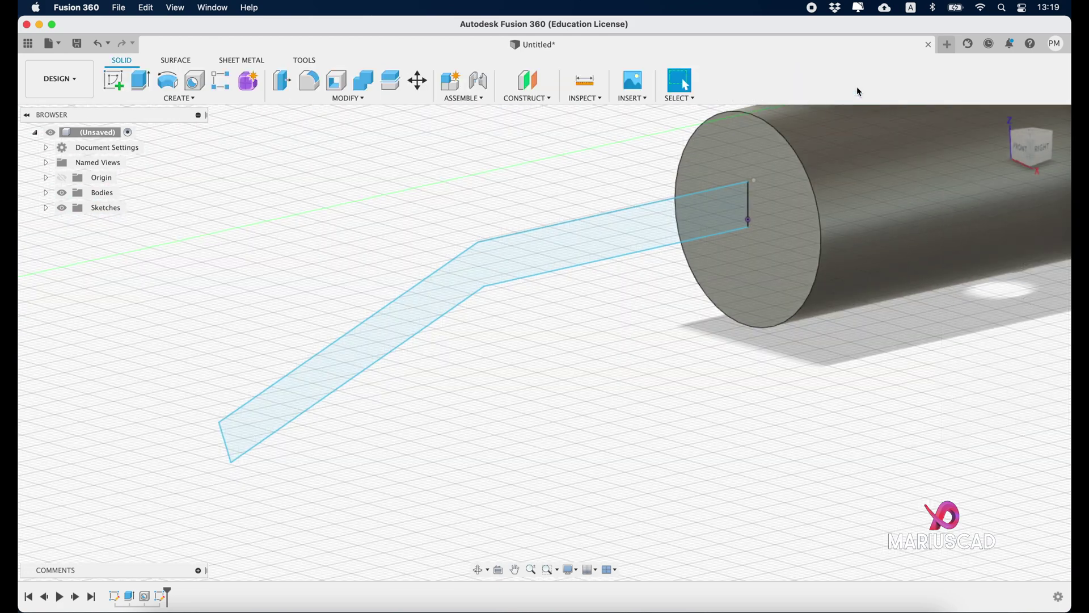
left_click(141, 81)
left_click(1009, 264)
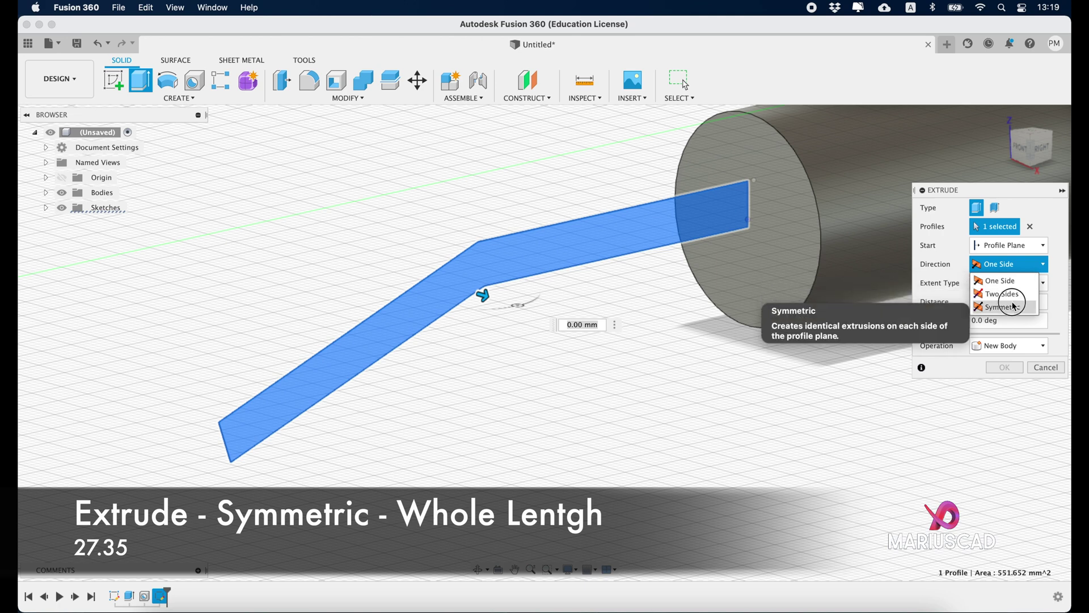
left_click(1015, 306)
left_click(1000, 302)
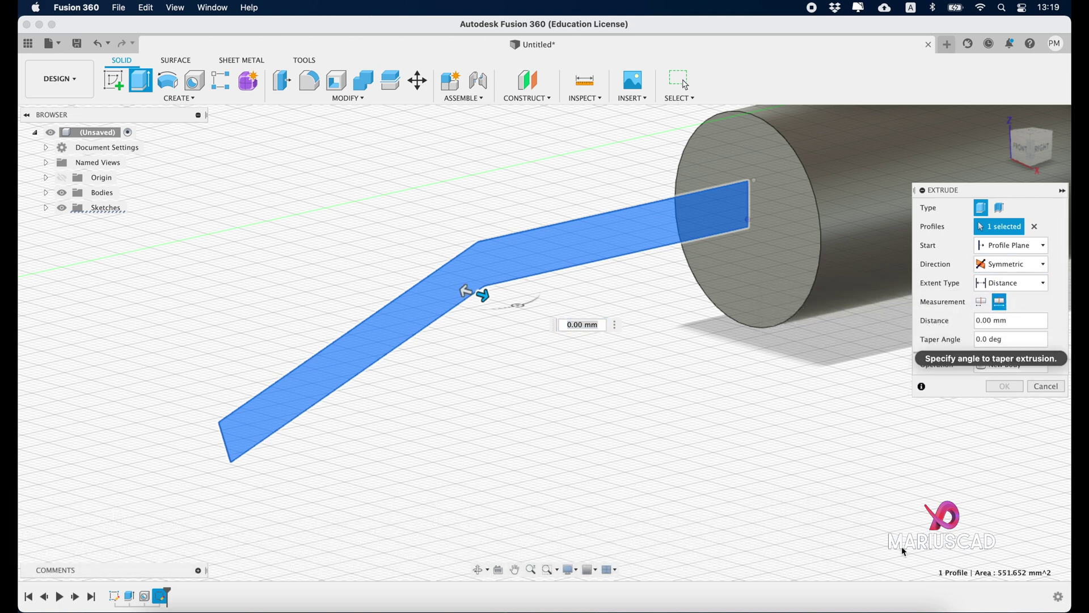
key("super+Tab")
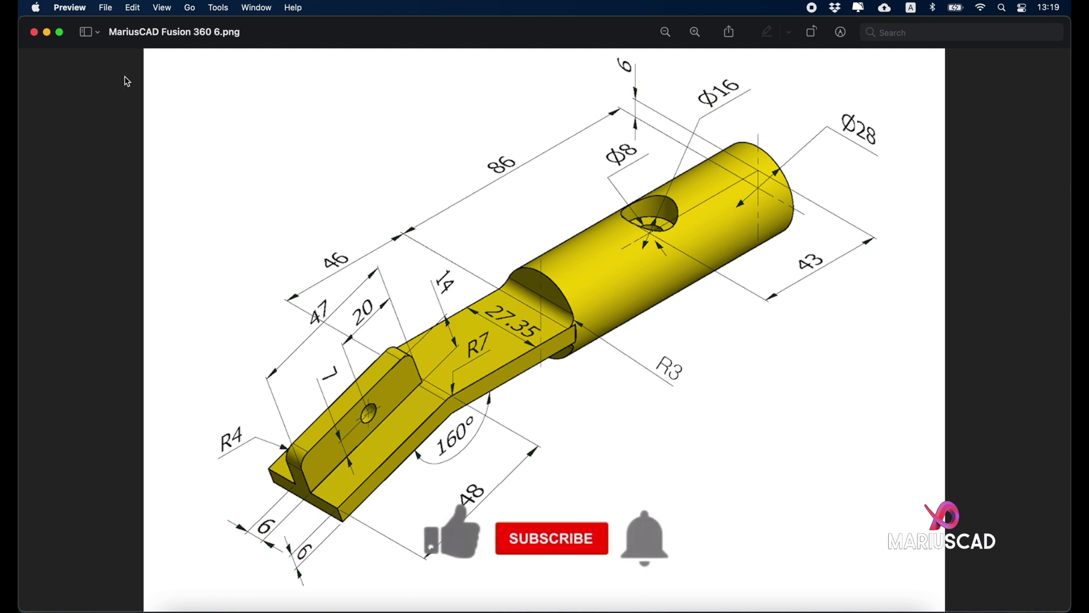
left_click(48, 35)
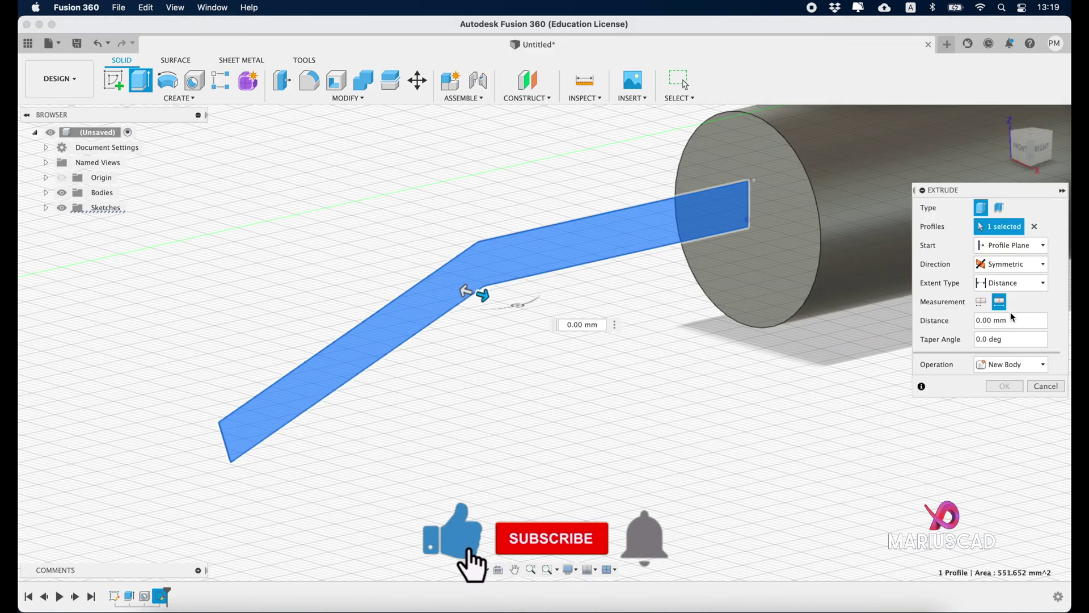
Step: Extrude the arm 27.35 mm, joined to the cylinder, then bring up the reference drawing
type("27.35")
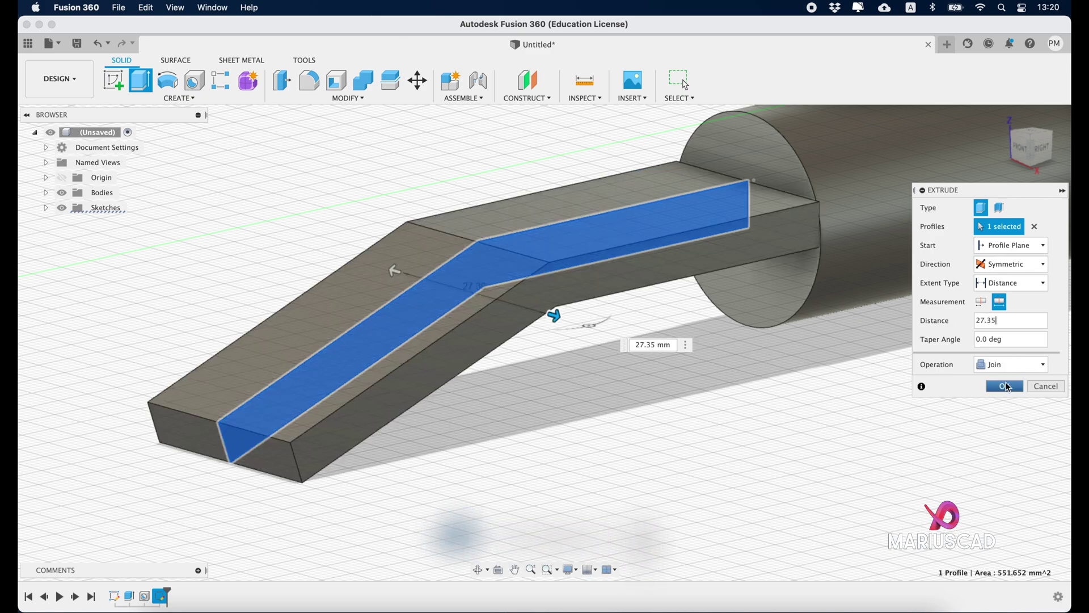
key("Return")
middle_click_drag(950, 483, 799, 458, "shift")
left_click(892, 608)
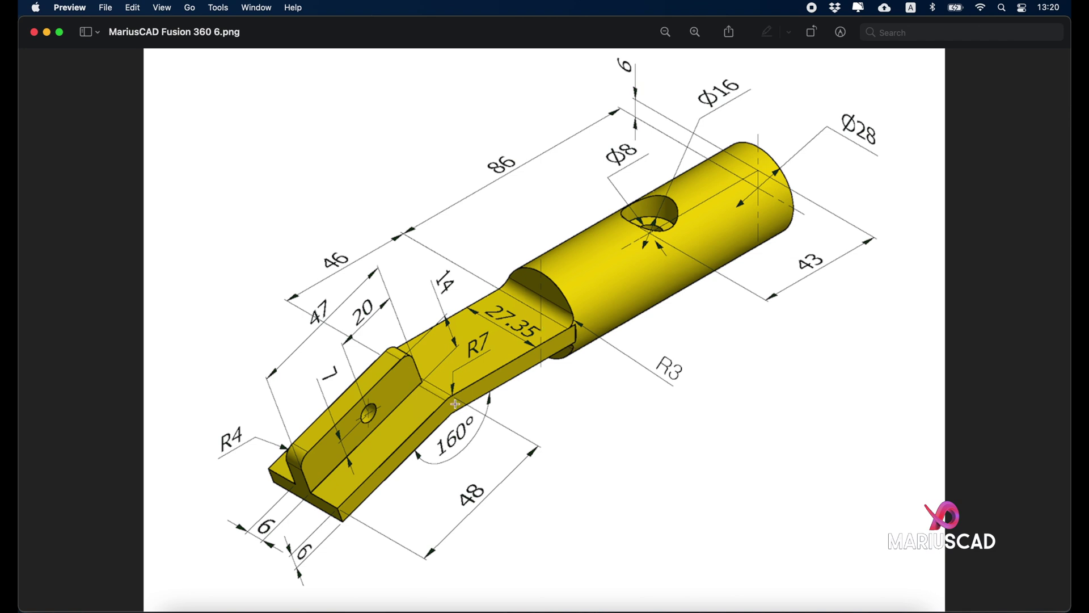
Step: Fillet the two edges where the arm meets the cylinder
left_click(47, 33)
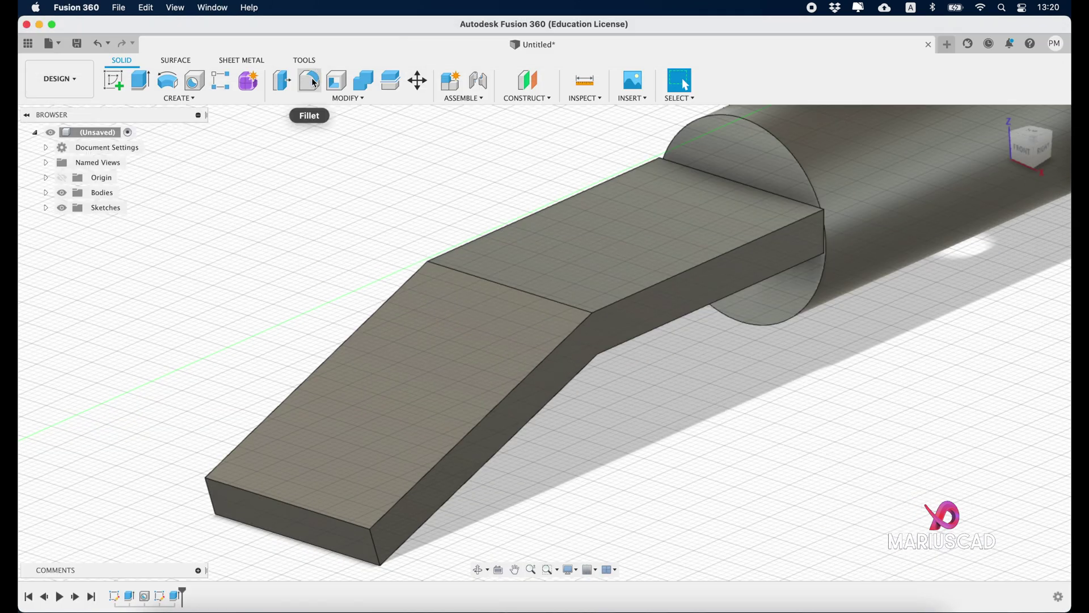
left_click(313, 81)
left_click(740, 181)
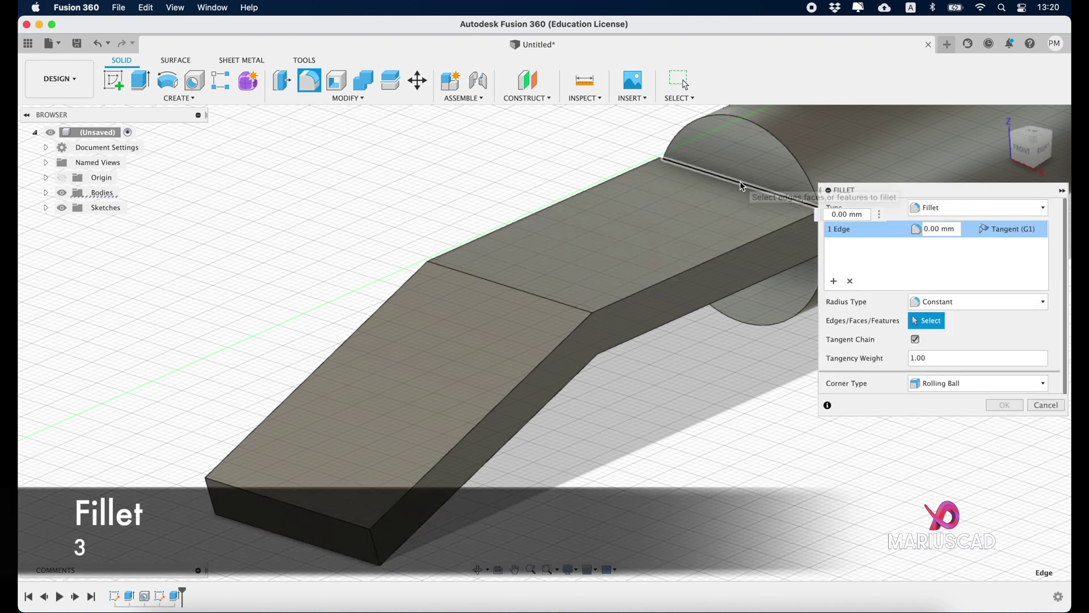
middle_click_drag(740, 181, 577, 259)
left_click(601, 243)
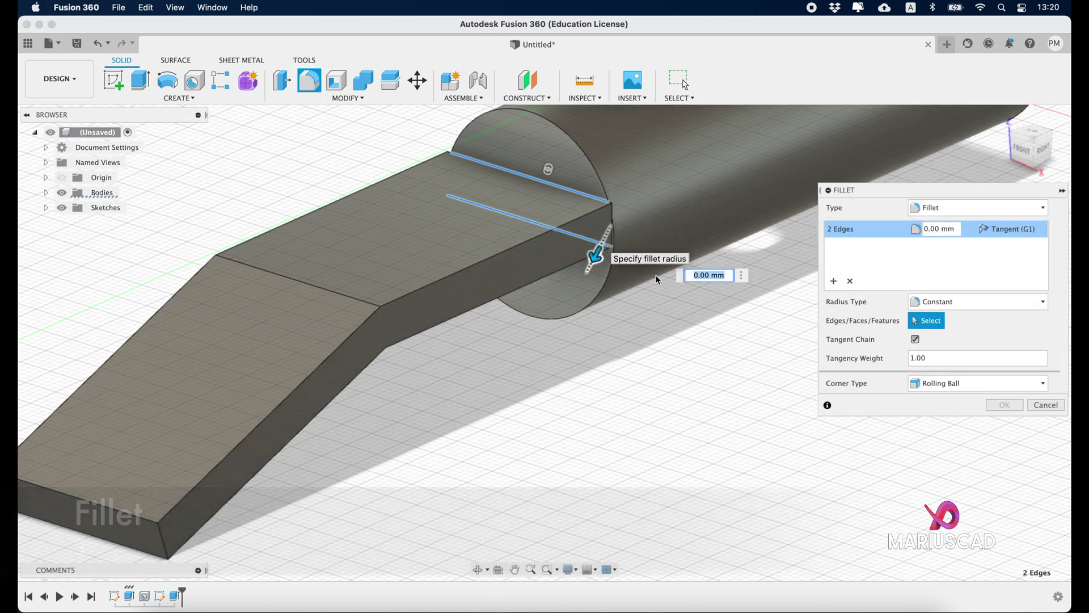
type("2")
key("Return")
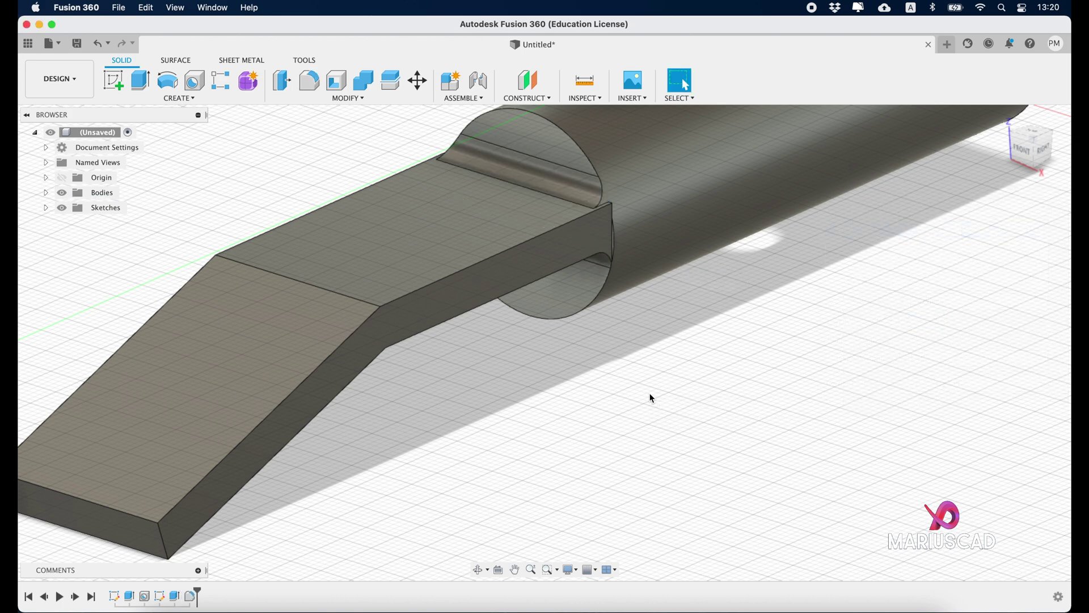
Step: Fillet the arm's bend edge, then reopen the reference drawing
left_click(313, 83)
left_click(326, 291)
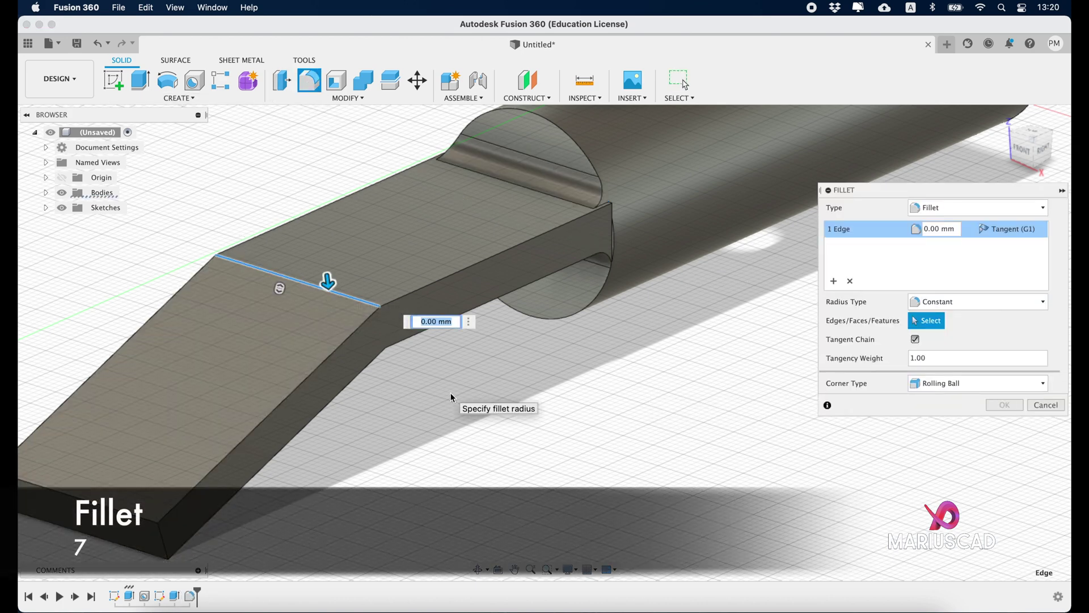
type("1")
key("Return")
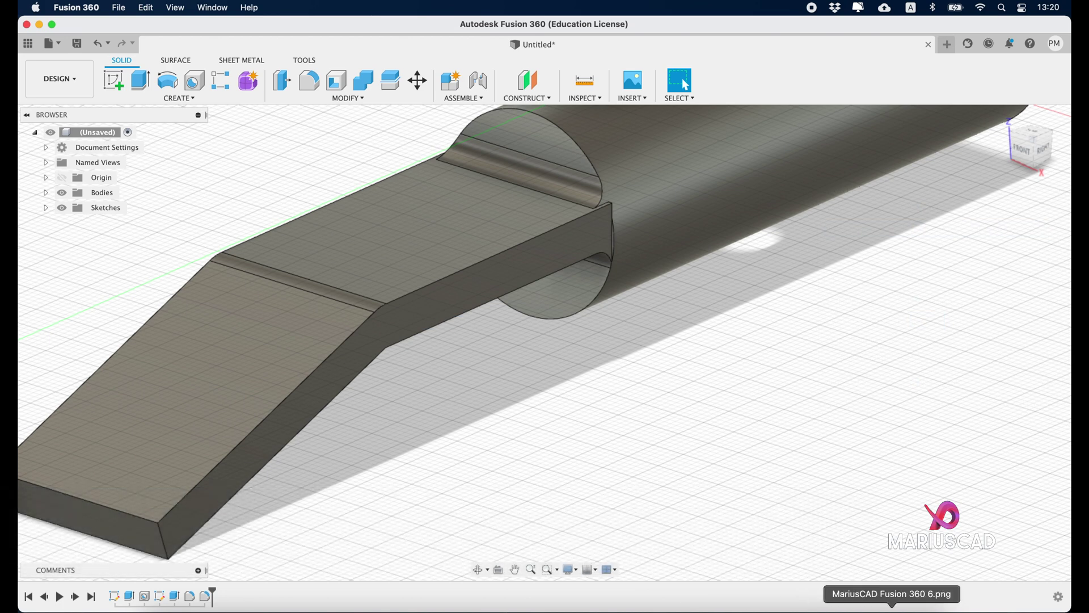
left_click(911, 606)
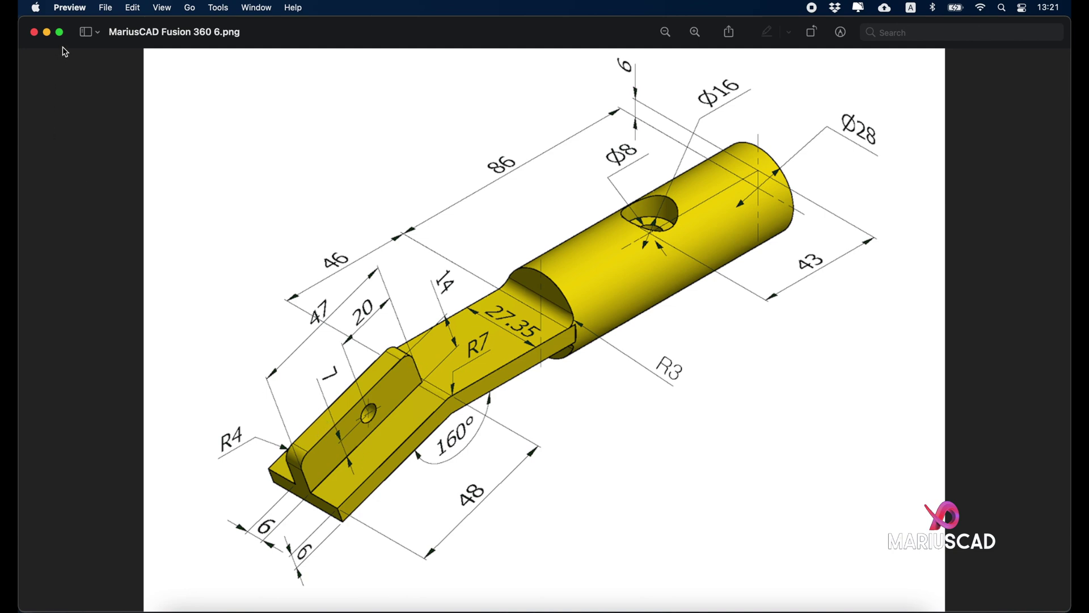
Step: Minimize the Preview reference drawing to bring the Fusion 360 model back
left_click(48, 33)
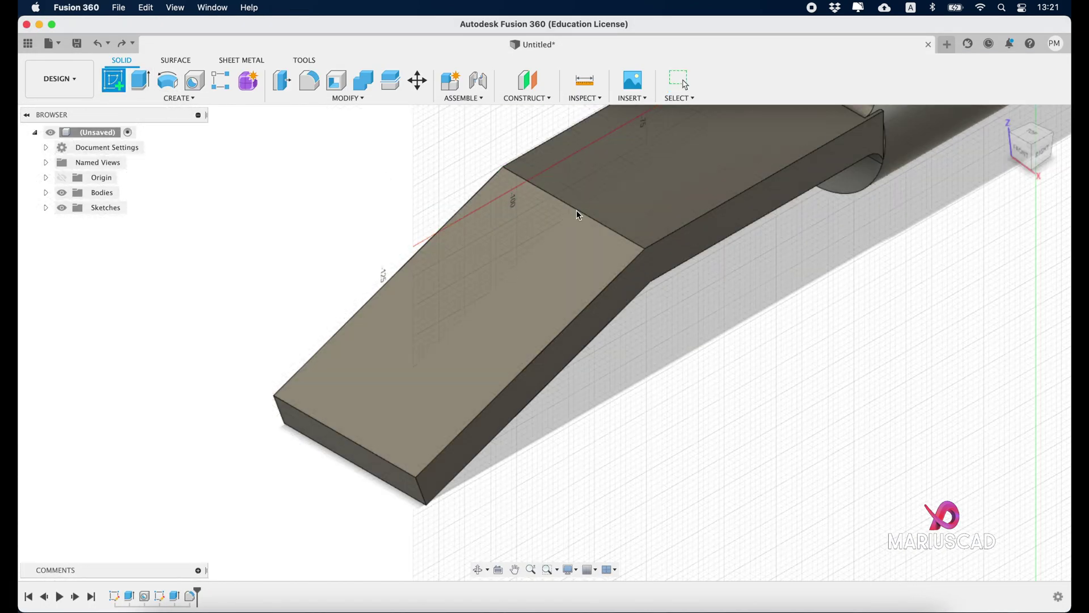
Step: Start a new sketch on the vertical origin plane, viewed from the right
scroll(737, 234, "up", 5)
scroll(658, 377, "down", 10)
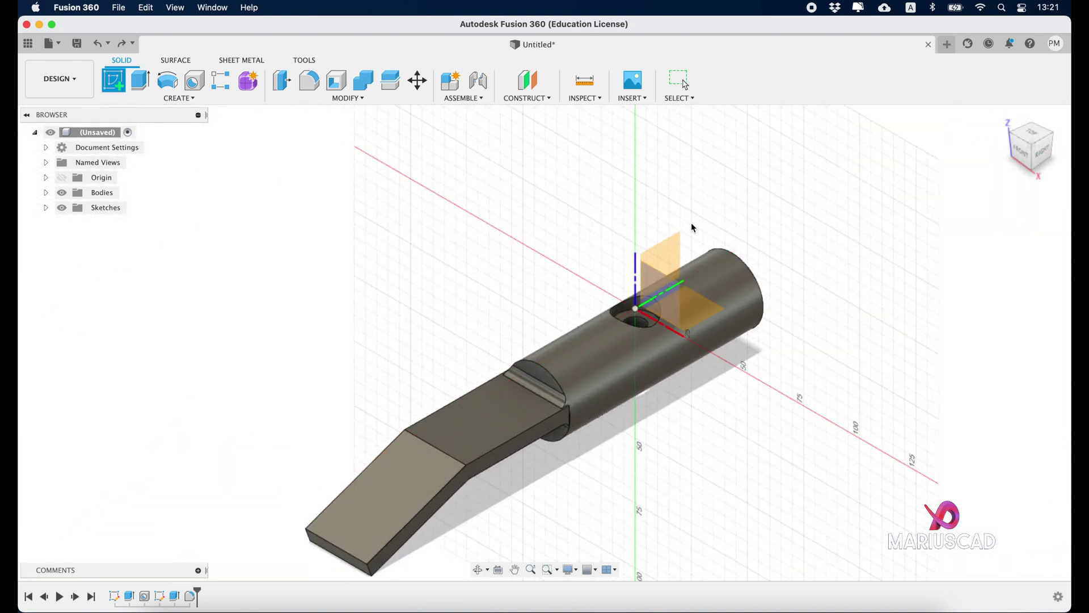
left_click(677, 243)
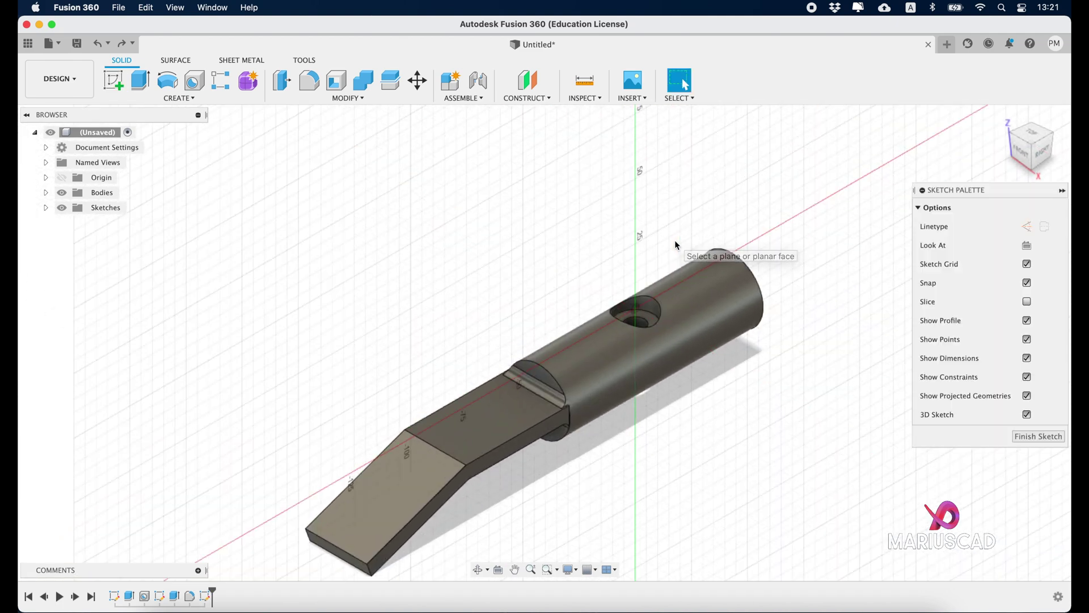
left_click(1046, 156)
scroll(461, 295, "up", 3)
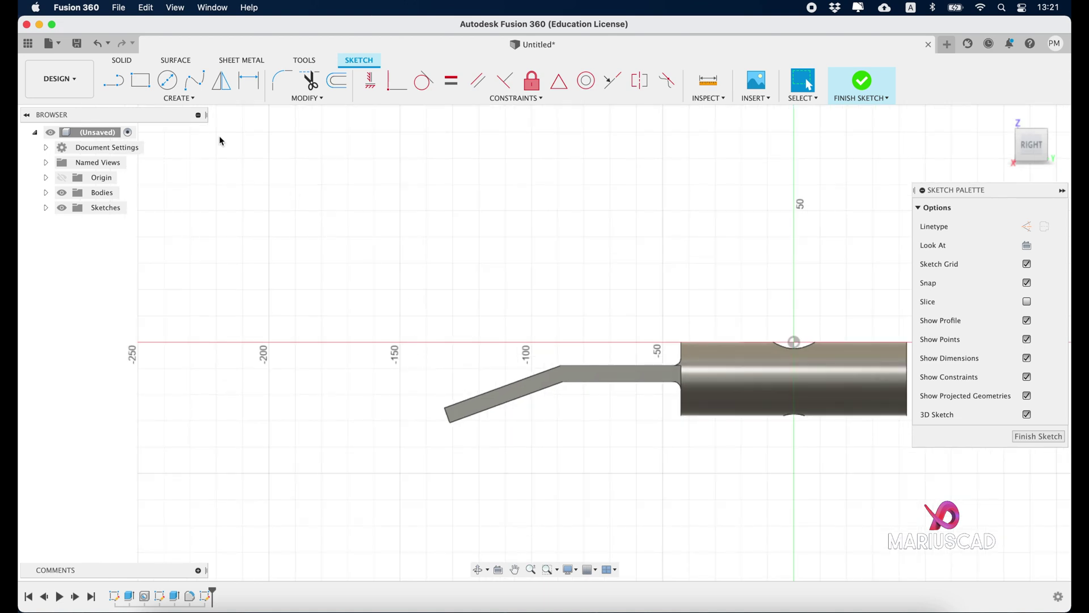
Step: Draw a three-point rectangle over the arm's angled leg
left_click(200, 98)
mouse_move(203, 127)
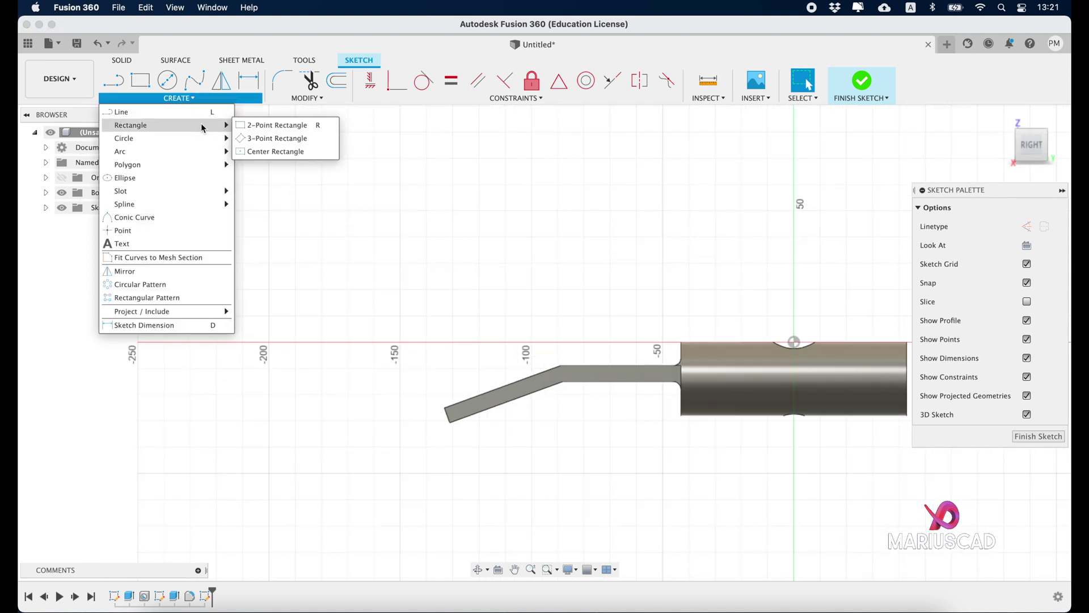
left_click(278, 138)
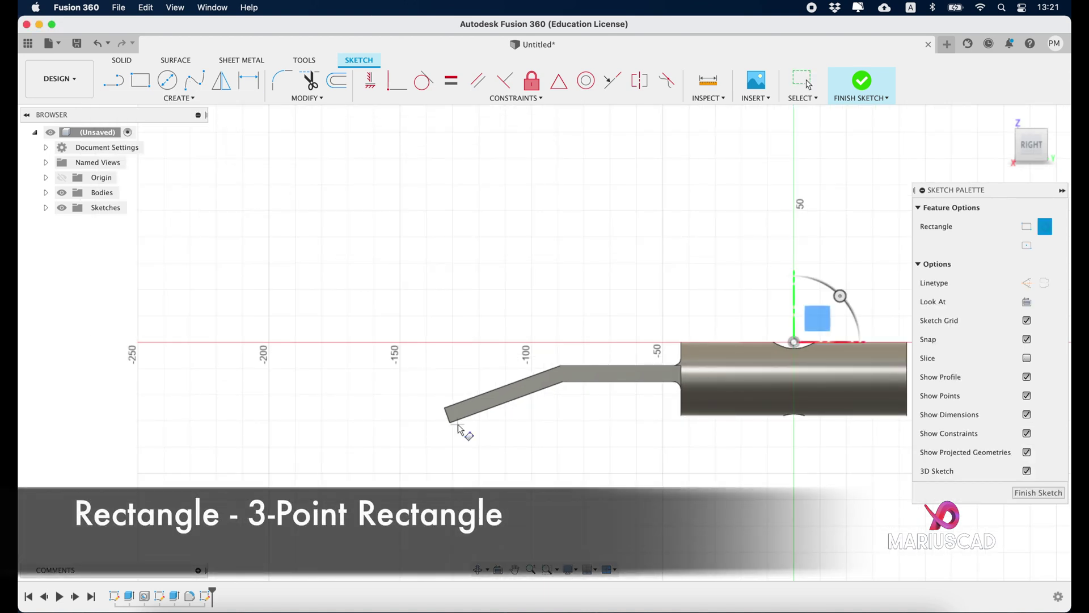
scroll(422, 403, "up", 5)
left_click(422, 399)
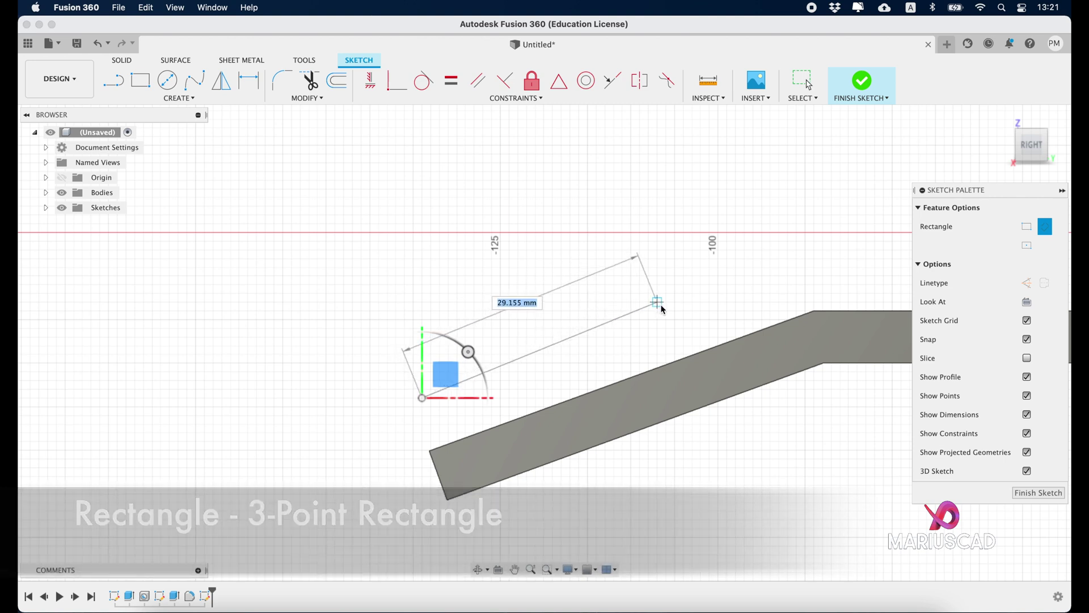
left_click(669, 311)
scroll(564, 197, "up", 3)
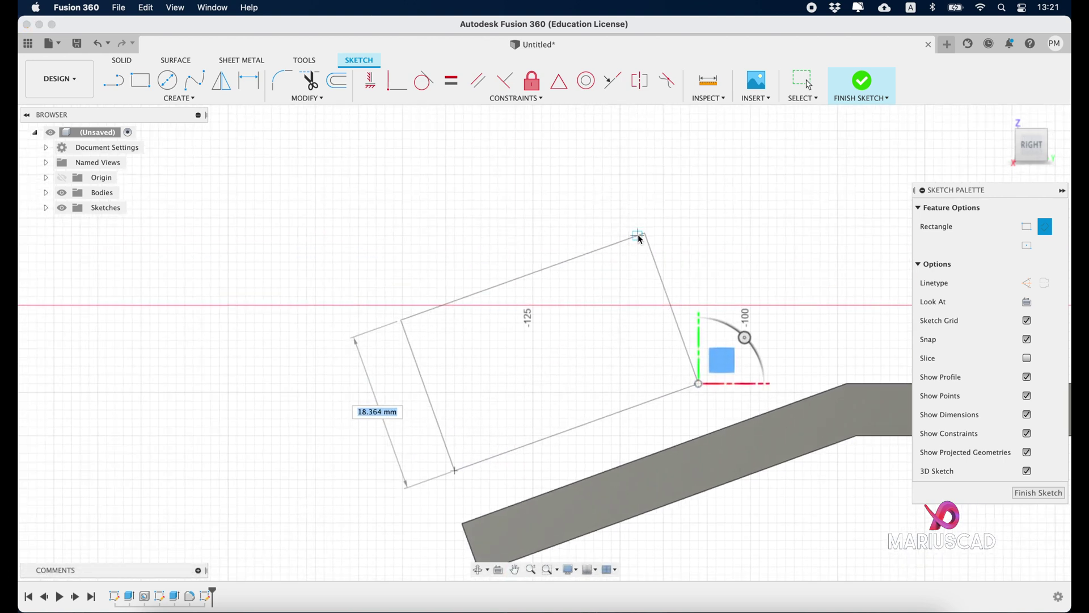
left_click(638, 236)
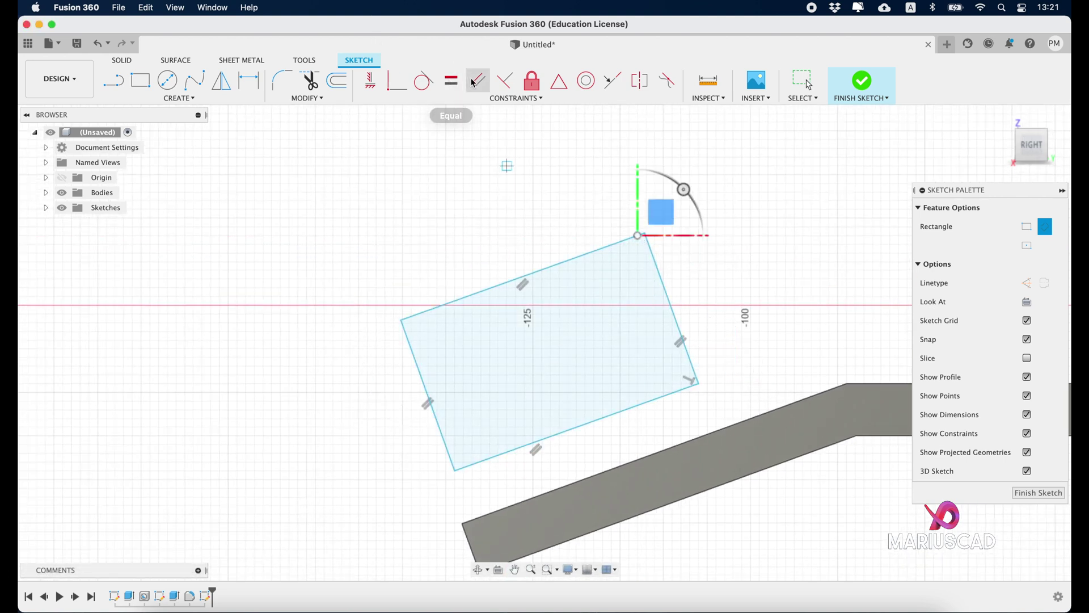
Step: Make the rectangle parallel to the arm's edge, with its bottom-left corner on the arm's end corner
left_click(478, 80)
left_click(525, 276)
left_click(596, 423)
left_click(638, 469)
left_click(397, 80)
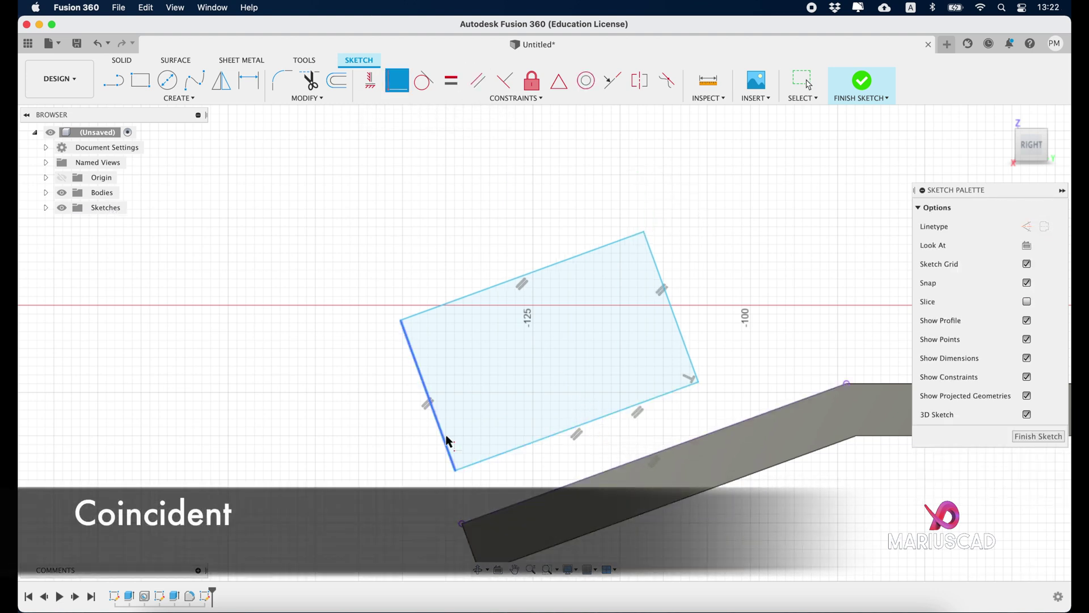
left_click(456, 472)
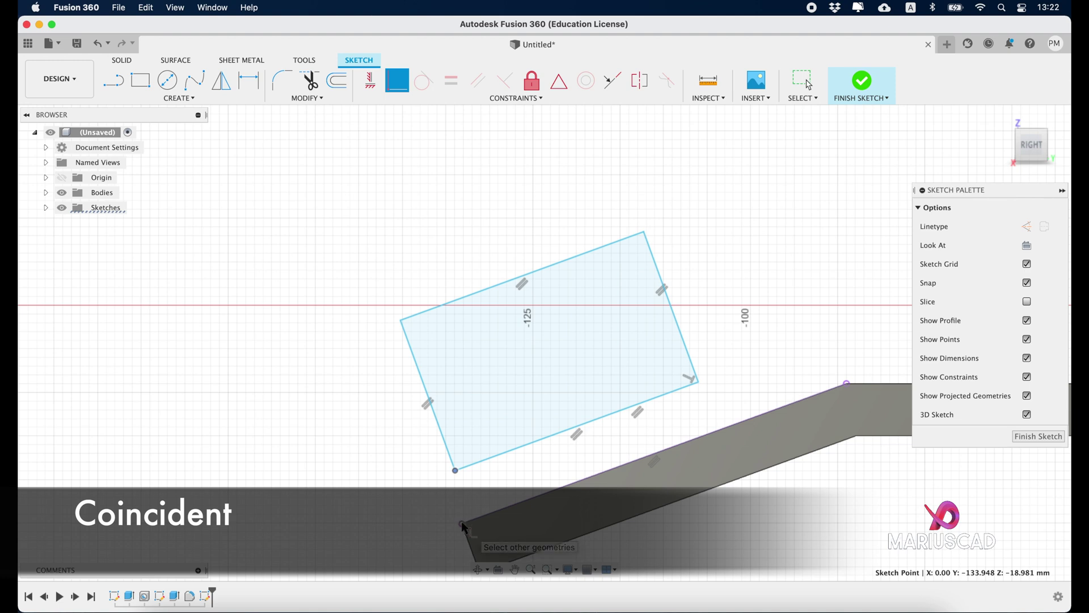
left_click(462, 525)
Step: Begin a length dimension on the rectangle's top edge
left_click(248, 81)
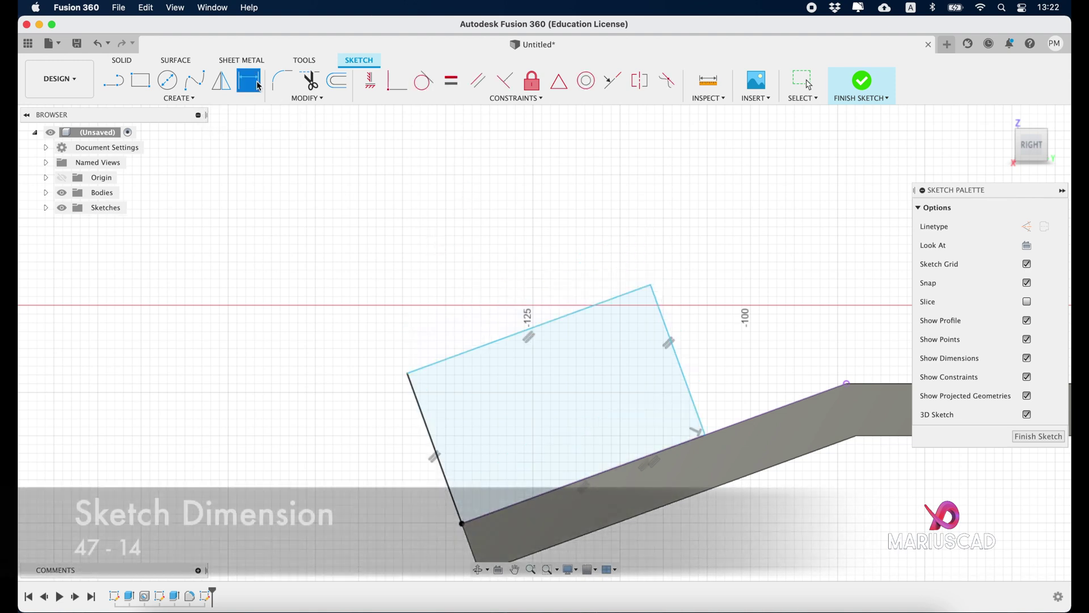
left_click(573, 312)
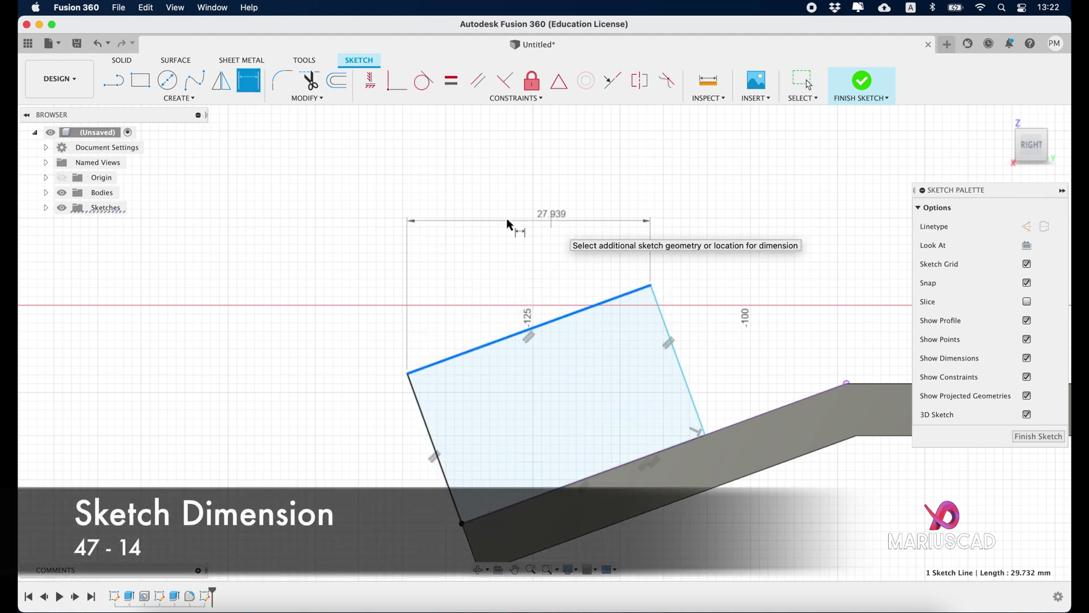
left_click(359, 178)
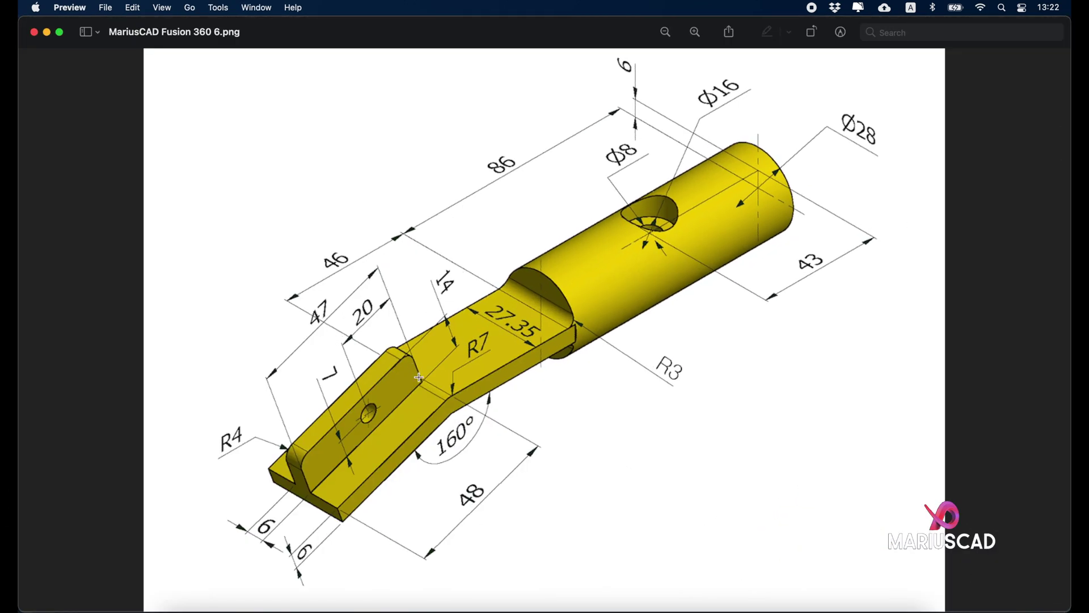
left_click(47, 32)
Step: Dimension the rectangle's top edge to 47 mm and its right edge to 14 mm
type("47")
key("Return")
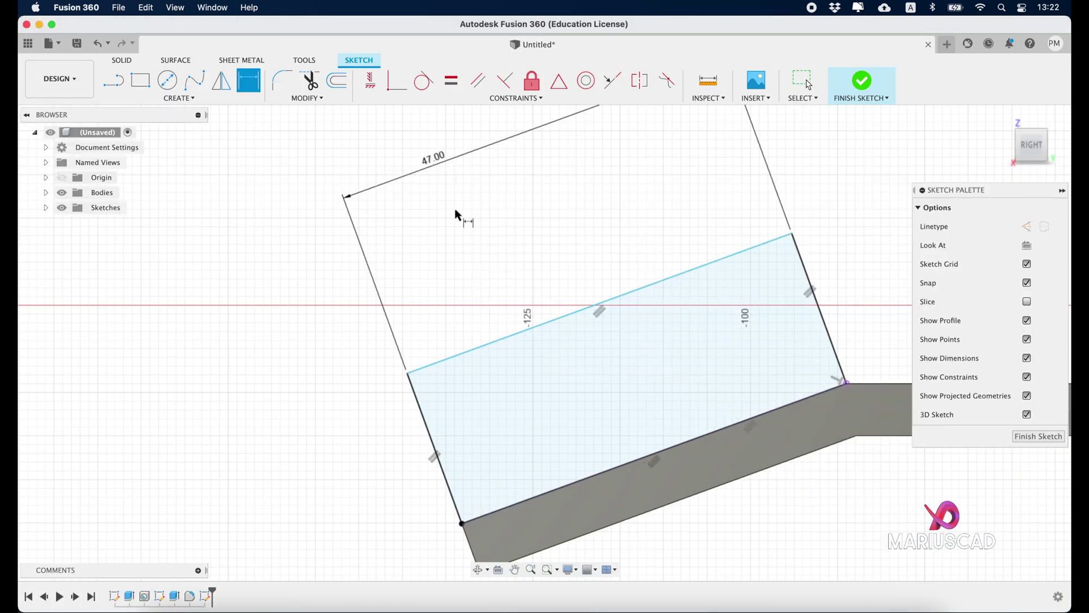
left_click(824, 319)
middle_click_drag(846, 297, 566, 386)
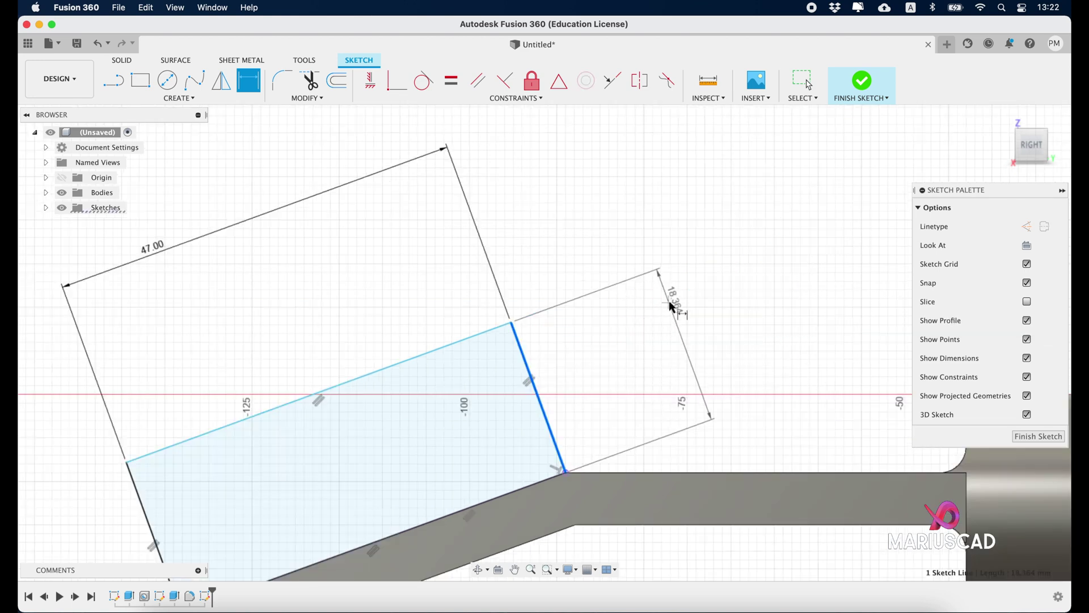
left_click(674, 307)
key("Return")
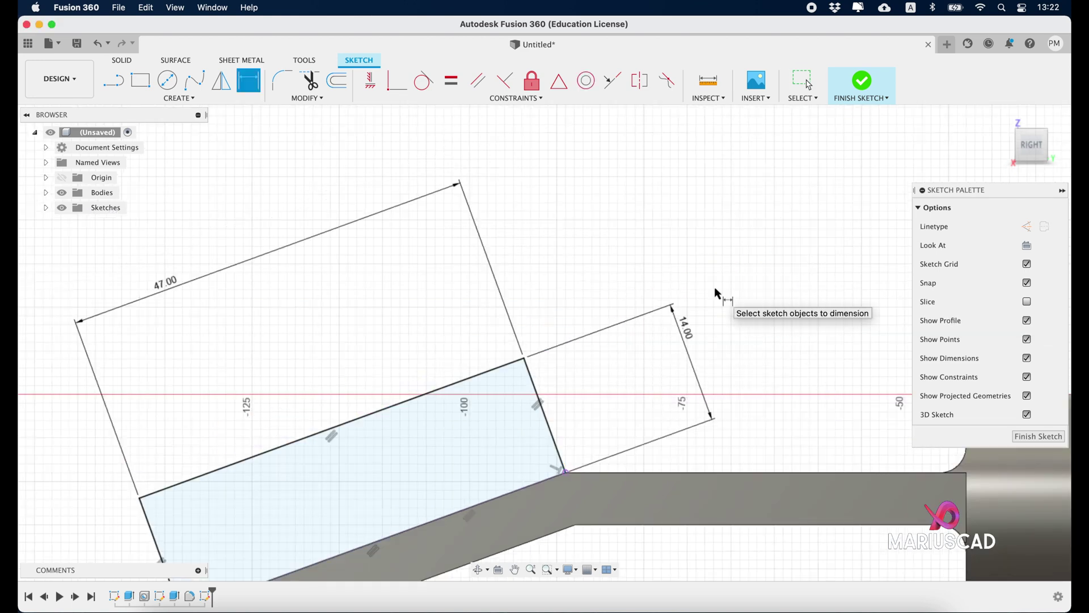
mouse_move(633, 312)
middle_mouse_down()
mouse_move(704, 295)
mouse_move(772, 227)
middle_mouse_up()
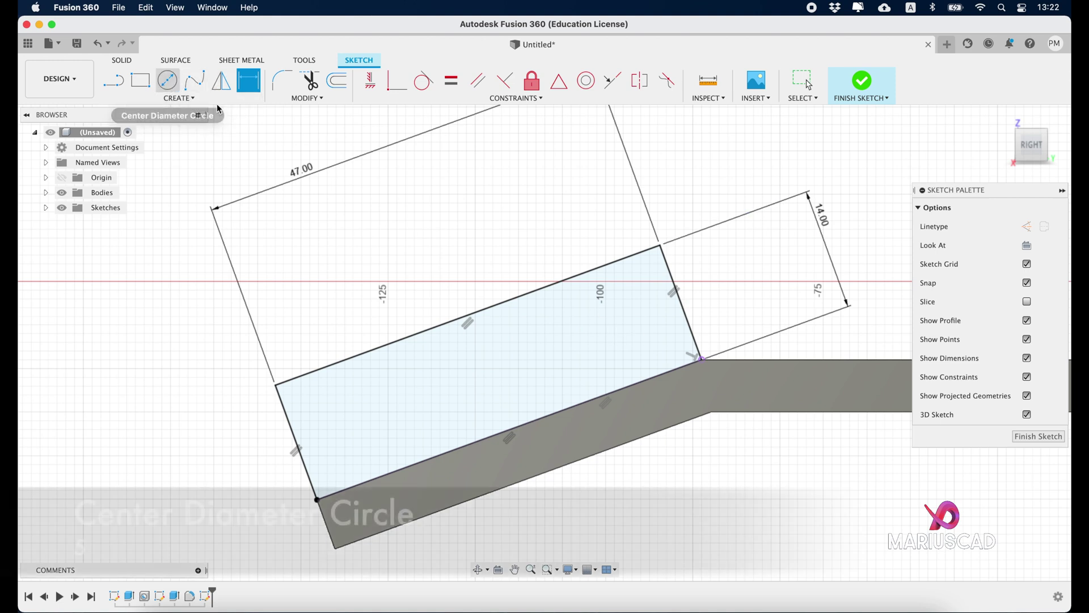
Step: Draw a 5 mm diameter circle inside the tab rectangle
key("c")
left_click(553, 351)
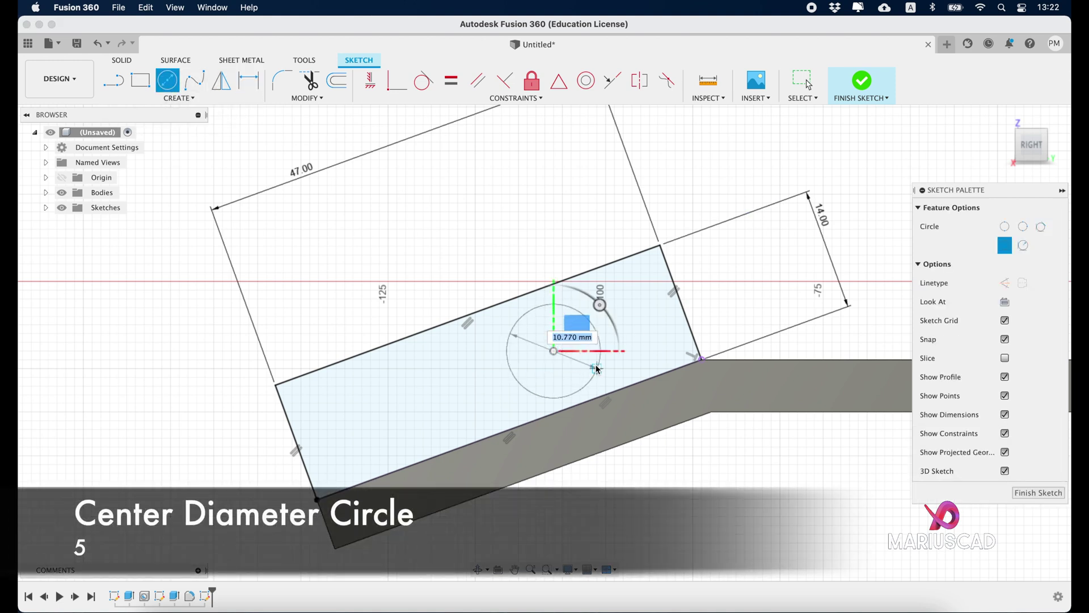
key("Return")
key("Escape")
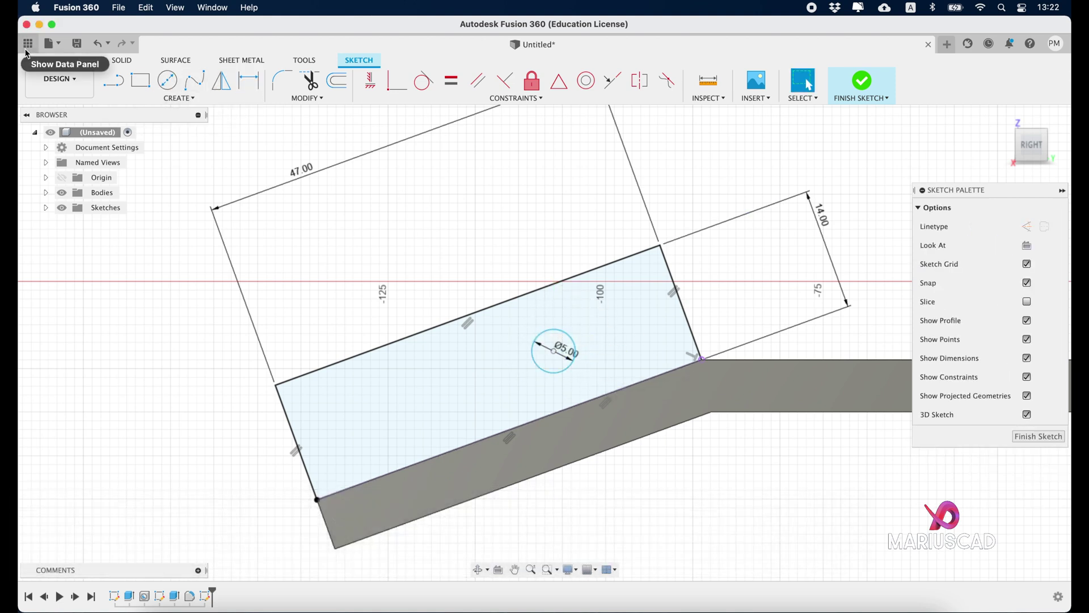
Step: Position the circle 7 mm from the lower edge and 20 mm from the end edge, then finish the sketch
left_click(249, 82)
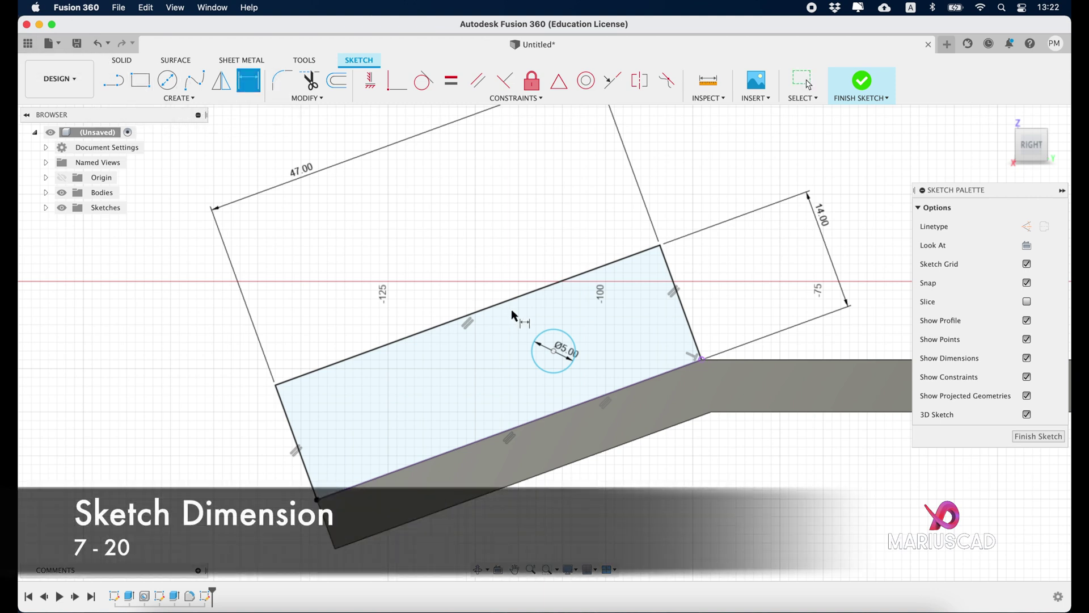
left_click(554, 351)
left_click(586, 406)
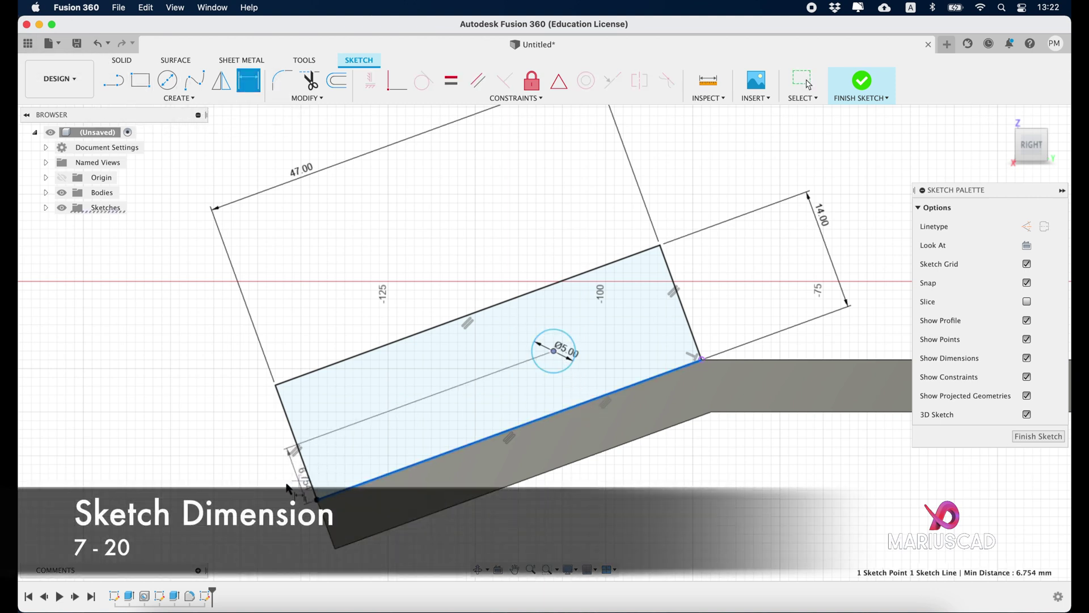
left_click(257, 488)
type("7")
key("Return")
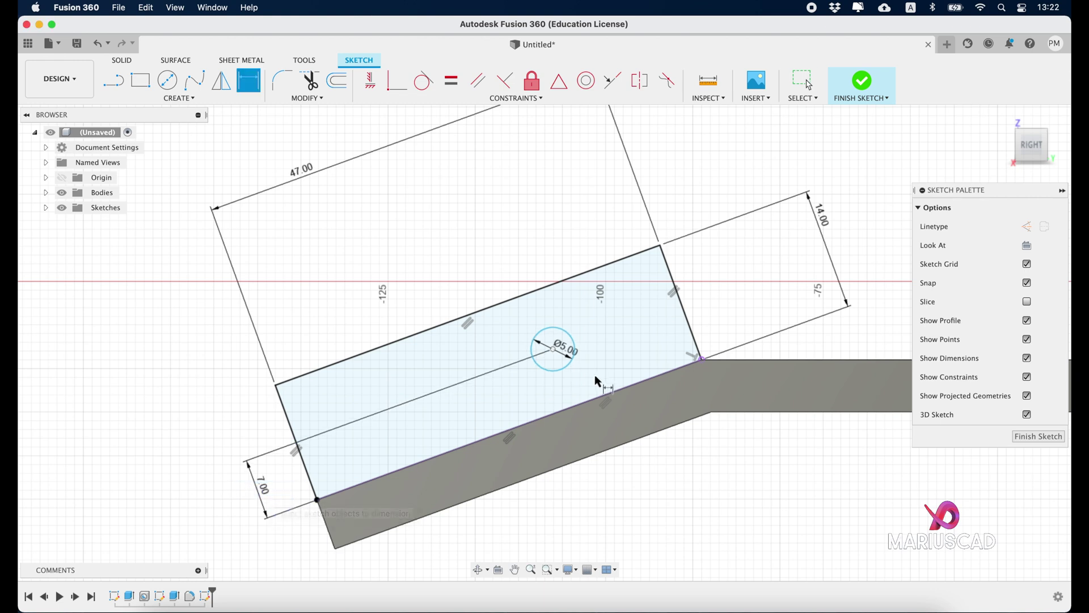
left_click(555, 351)
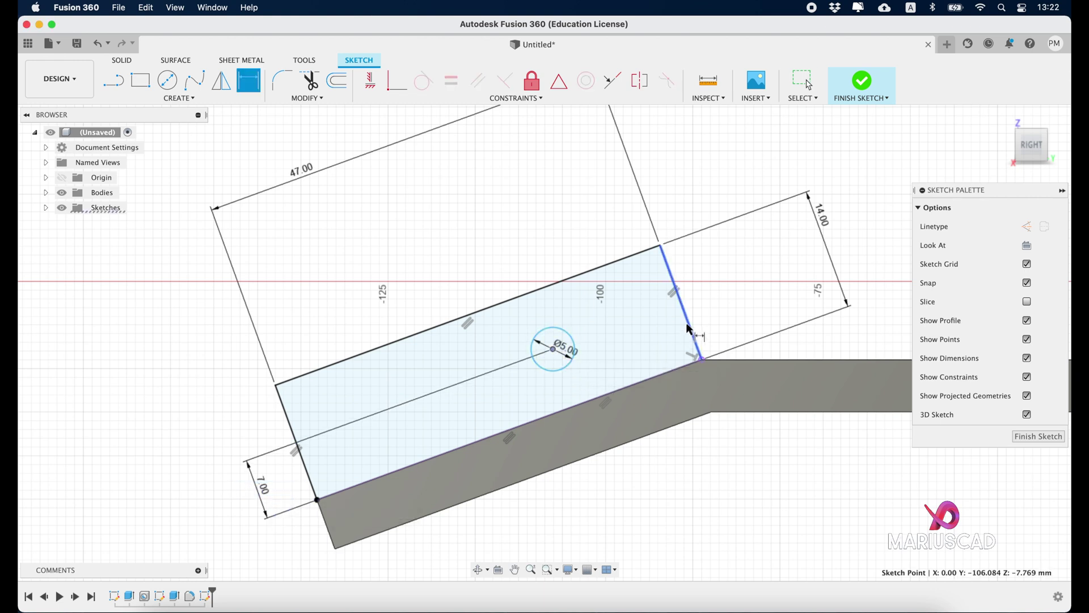
left_click(688, 329)
left_click(564, 209)
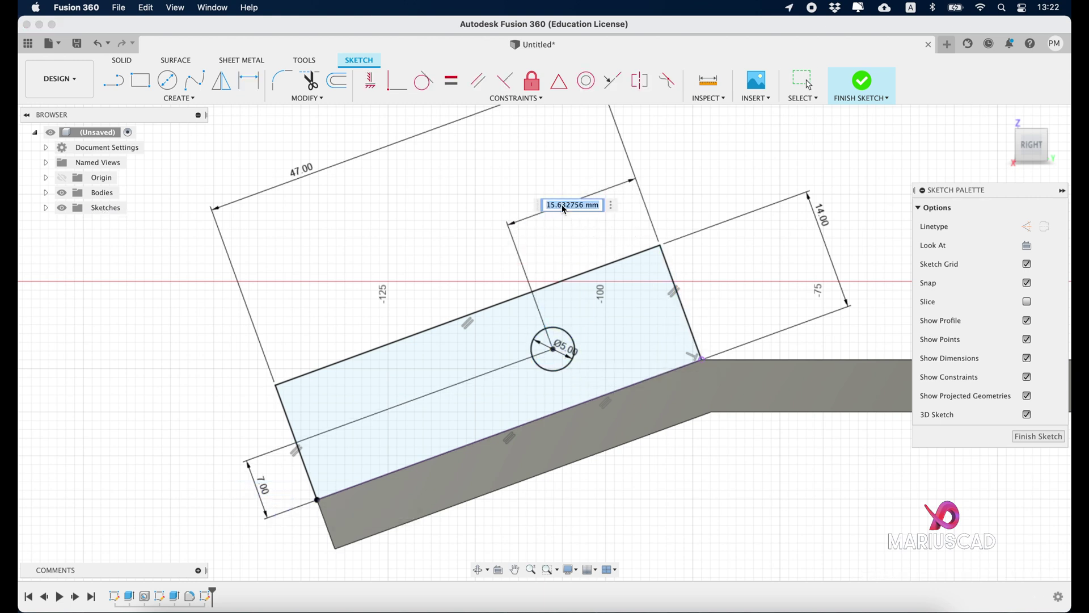
key("Return")
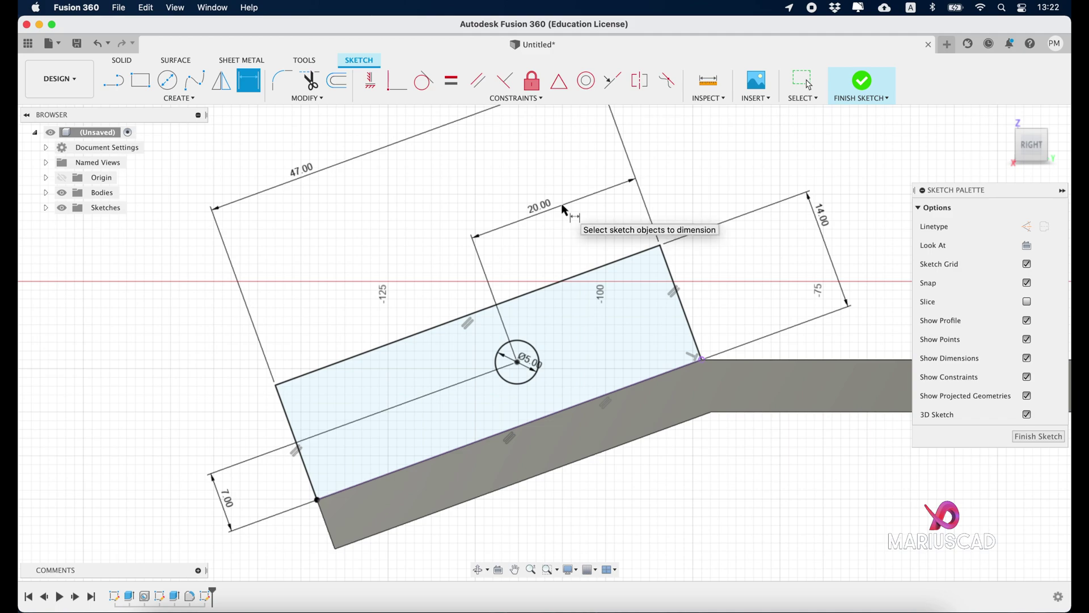
left_click(861, 81)
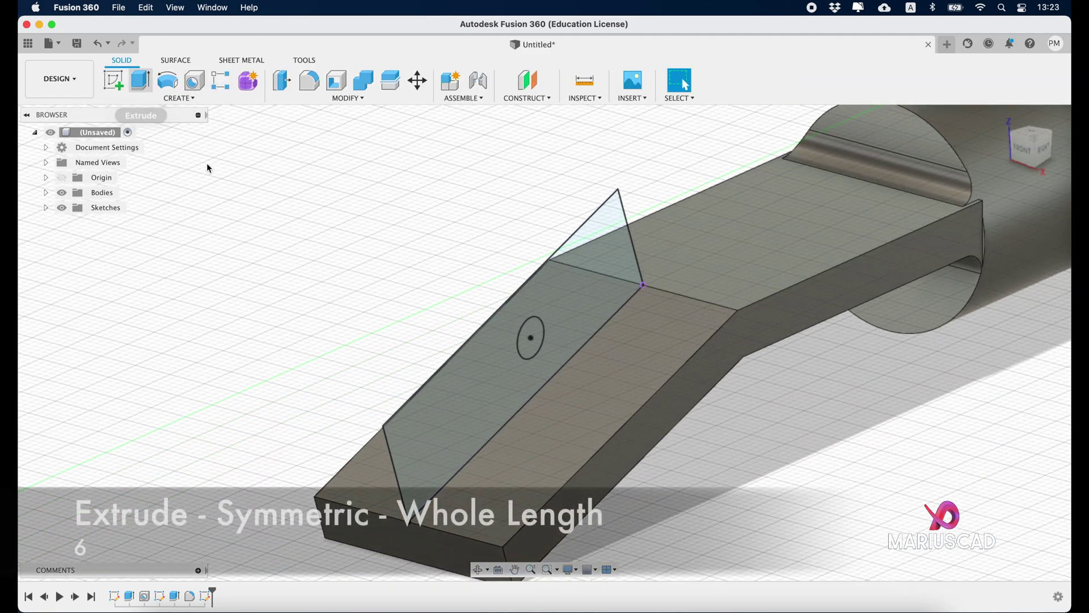
Step: Extrude the triangular profile symmetrically to a 6 mm whole thickness, then check the reference drawing
left_click(140, 80)
left_click(514, 369)
left_click_drag(522, 358, 674, 398)
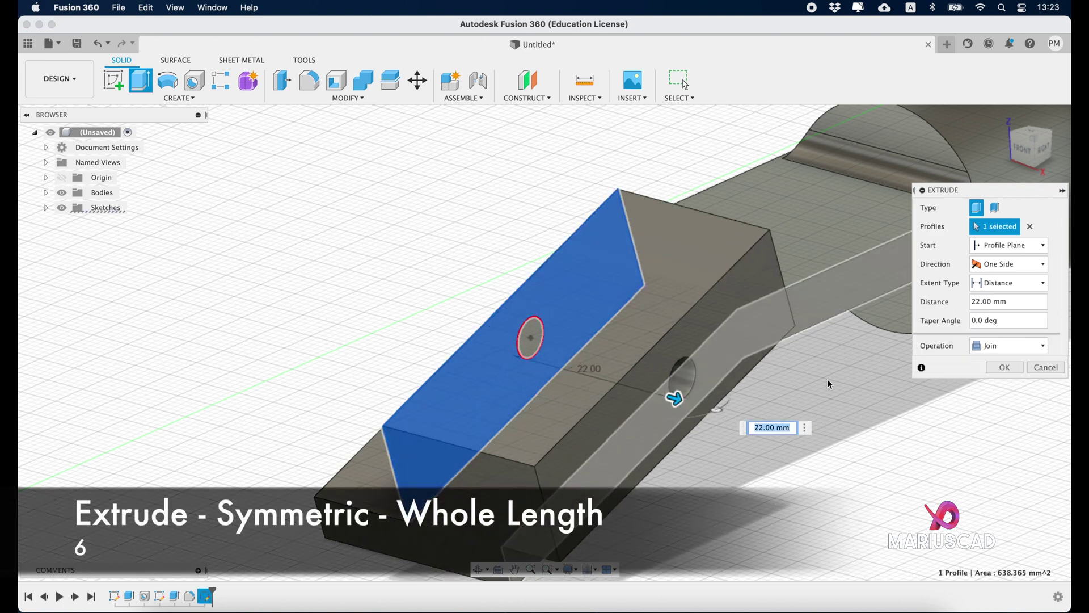
left_click(1014, 265)
left_click(1008, 306)
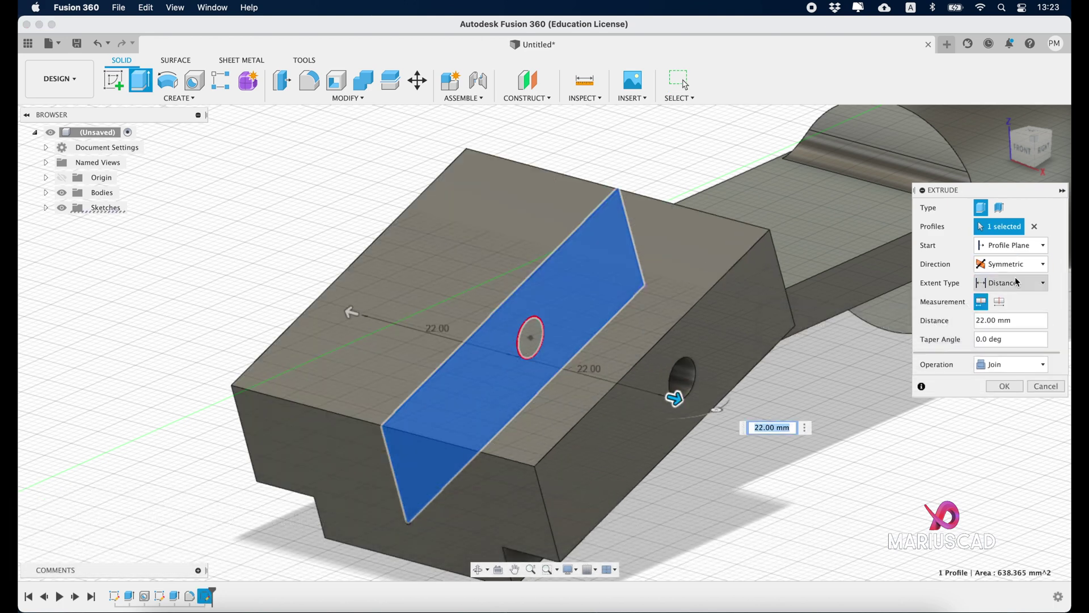
left_click(998, 302)
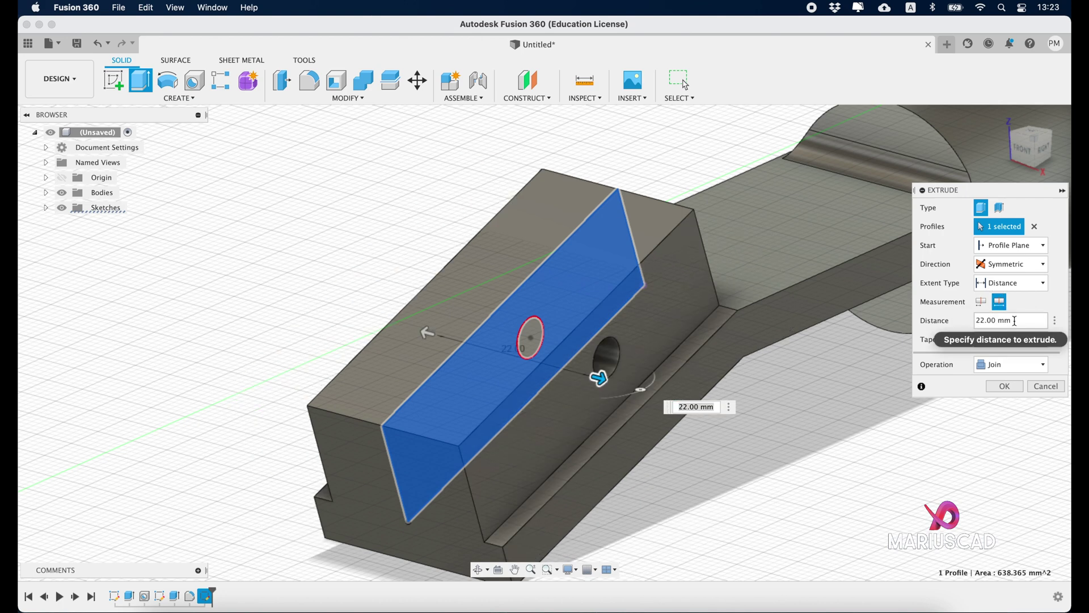
left_click(1027, 319)
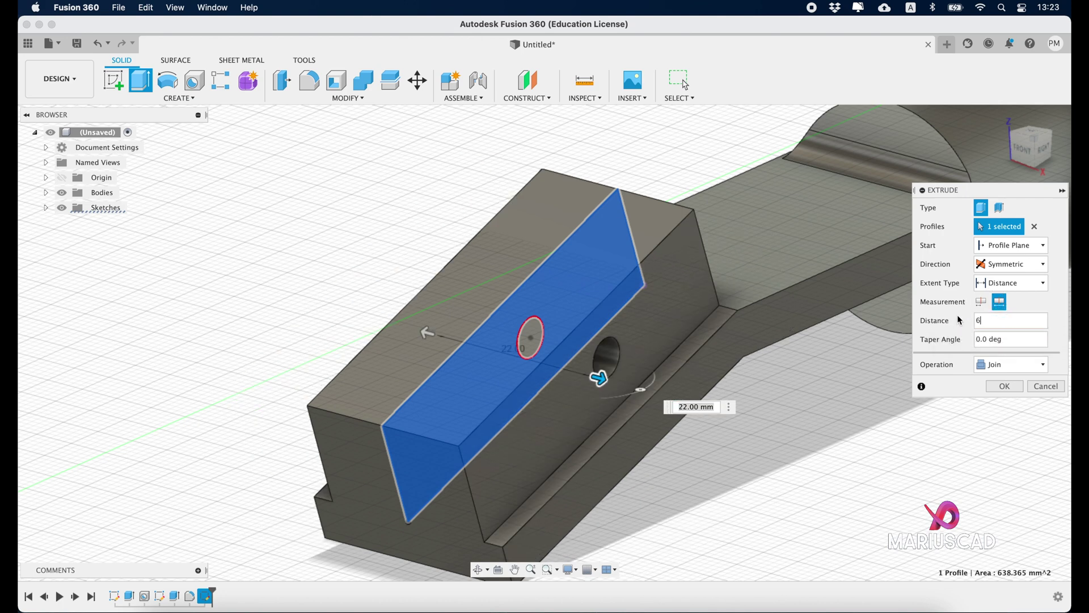
key("Return")
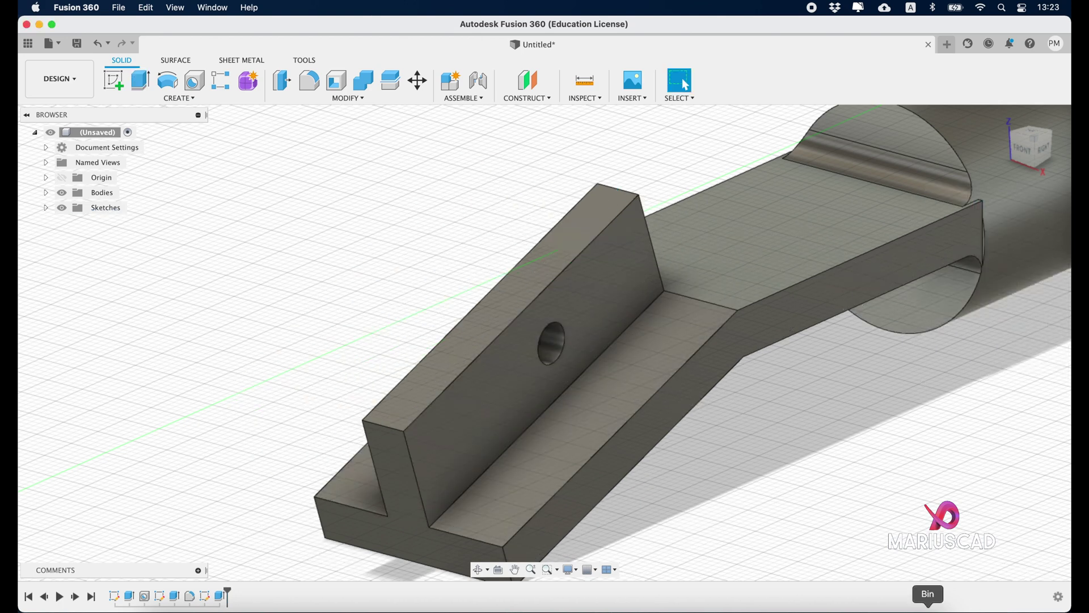
left_click(900, 608)
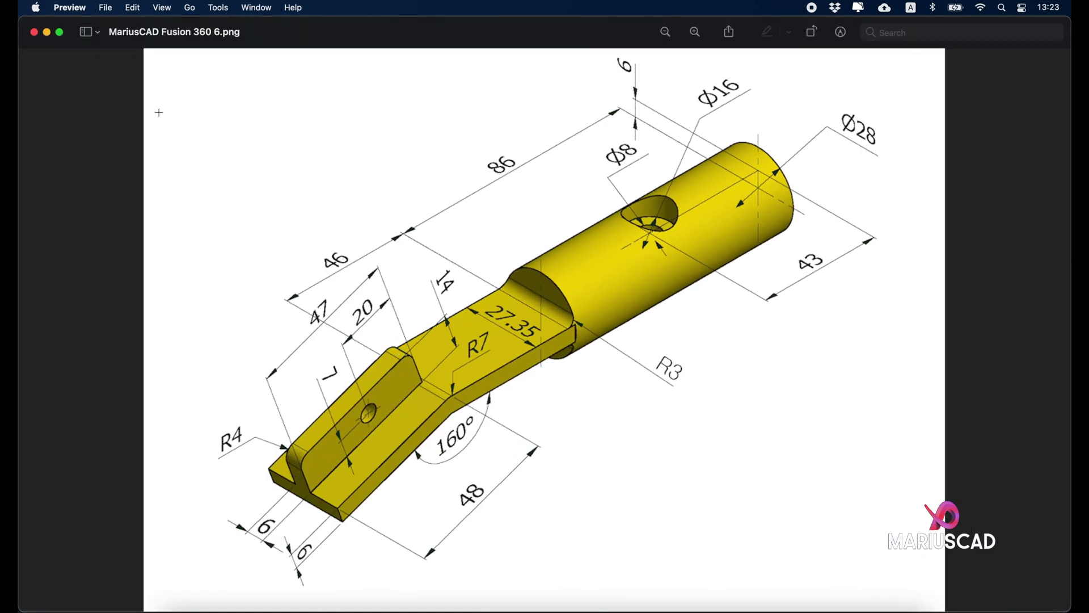
Step: Fillet the tab's top edge and end edge, then return to the home view
left_click(47, 33)
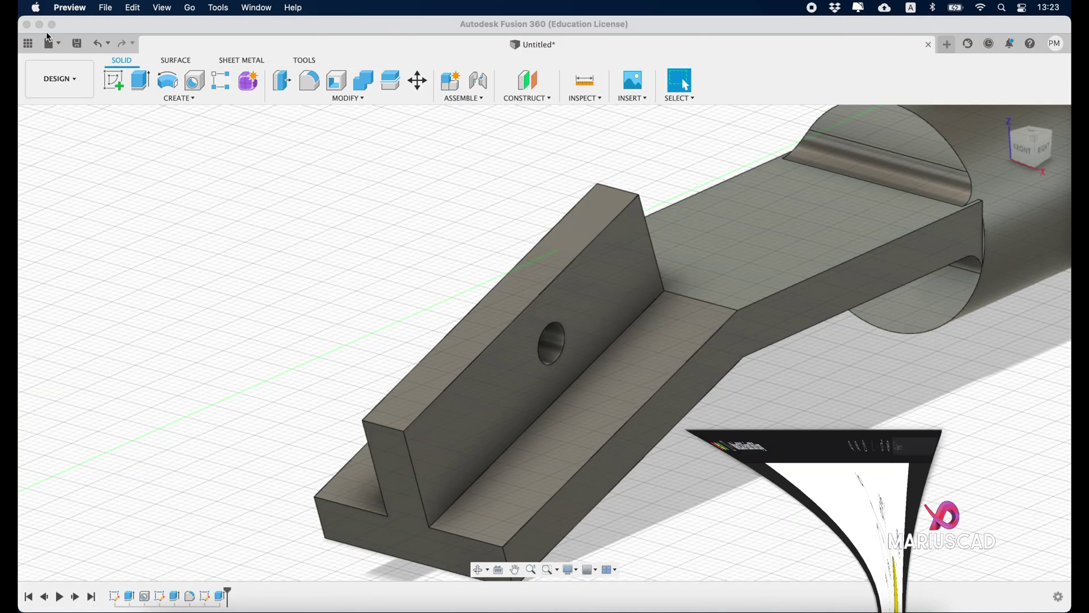
left_click(309, 81)
left_click(623, 195)
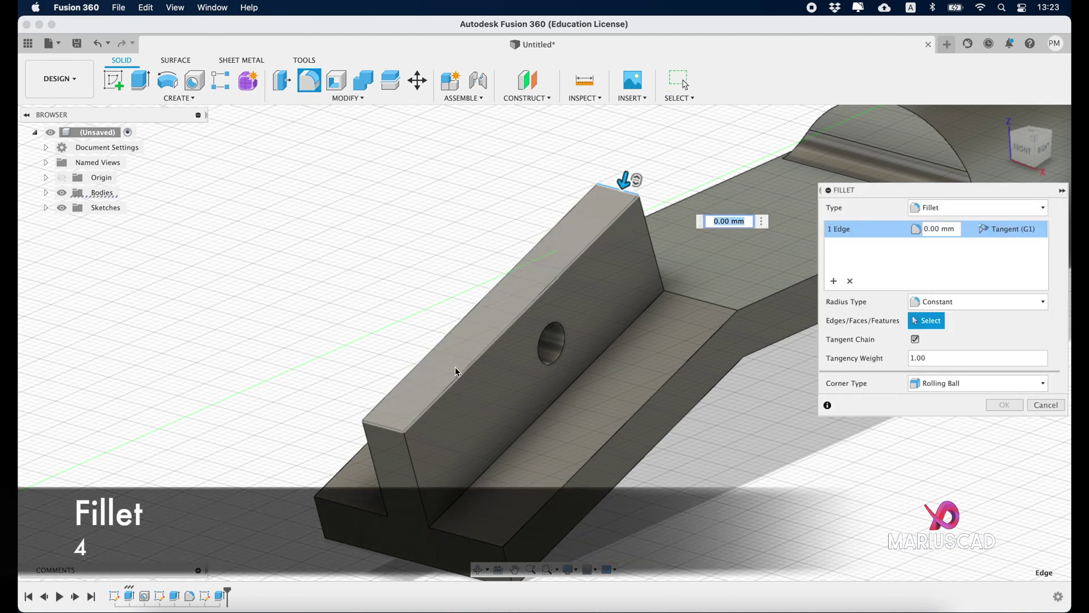
left_click(383, 426)
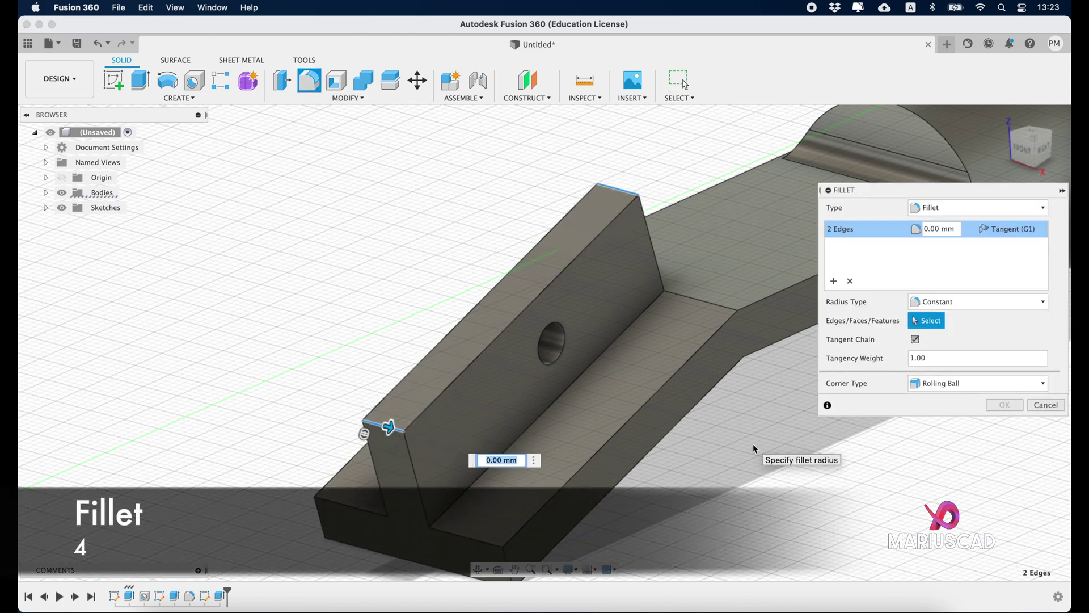
type("5")
key("Return")
middle_click_drag(773, 406, 817, 397, "shift")
left_click(1003, 117)
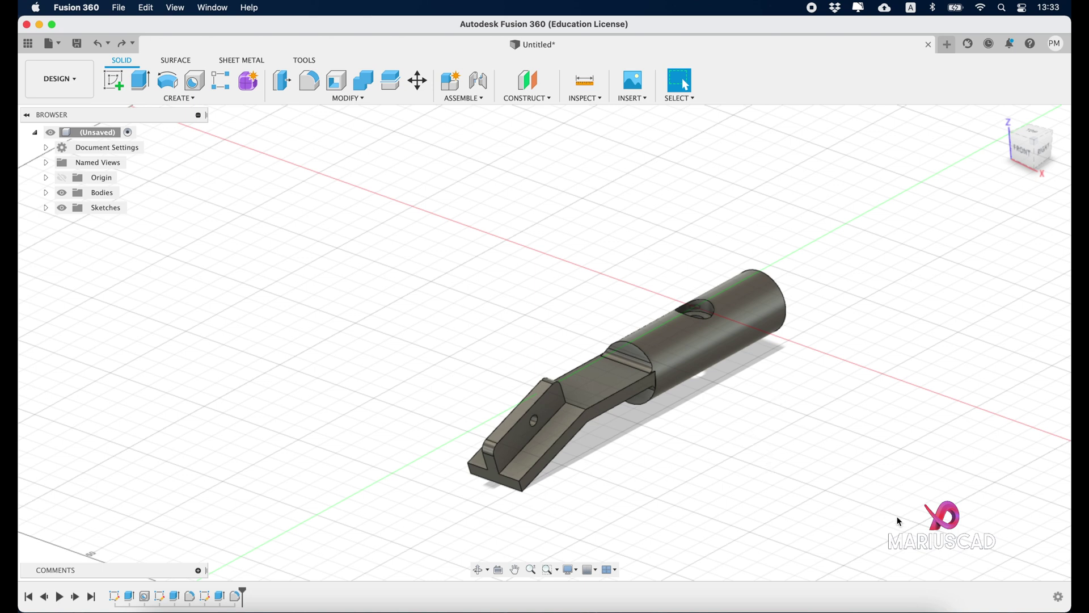
Step: Apply the Plastic - Glossy (Yellow) appearance to the whole selected body
left_click_drag(907, 529, 498, 257)
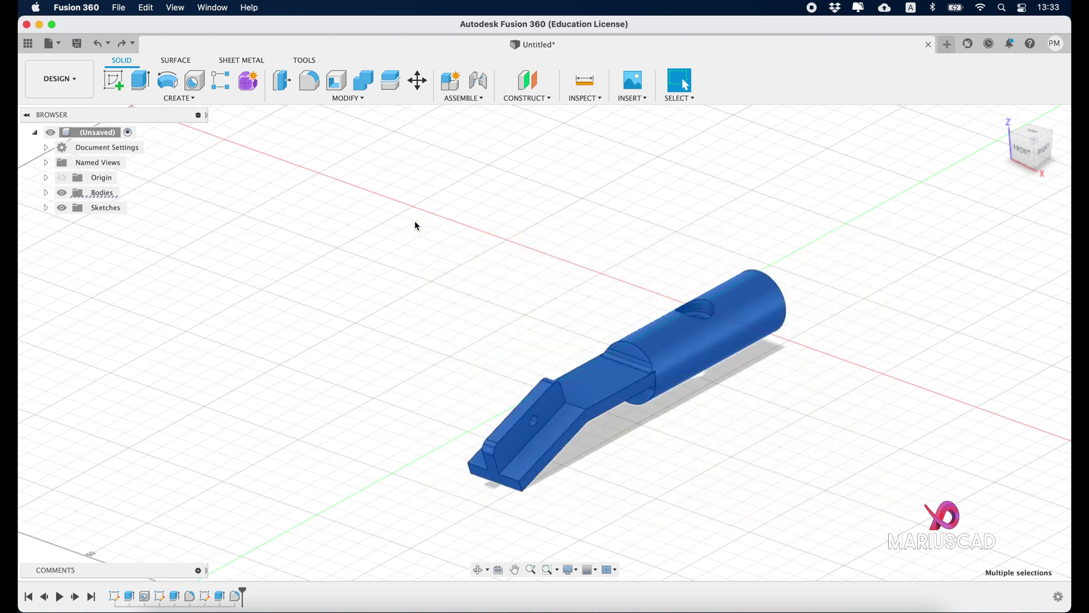
right_click(666, 341)
left_click(668, 495)
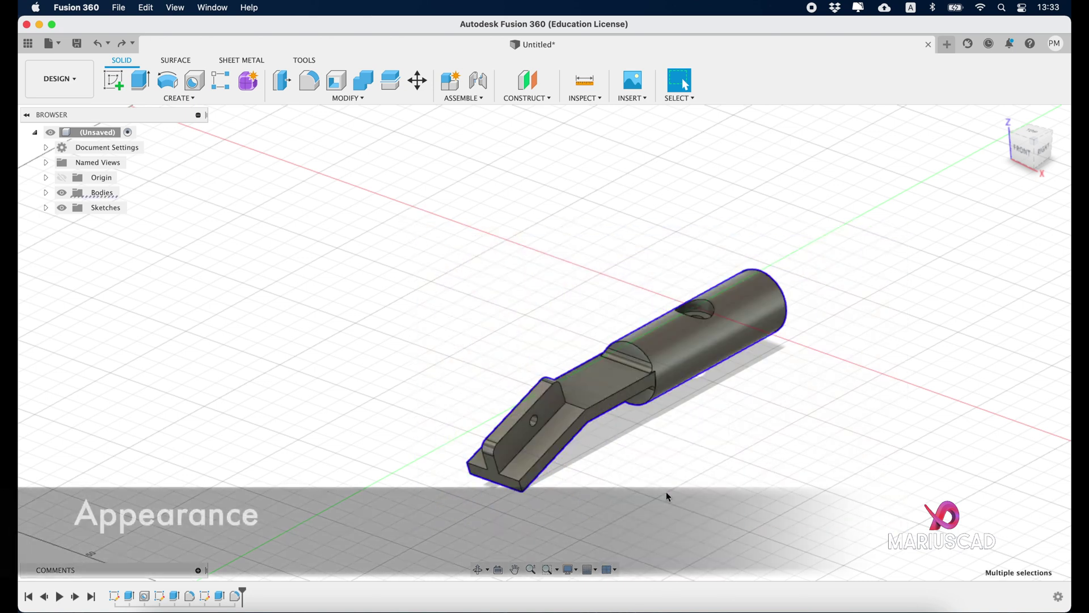
left_click(876, 387)
type("yellow")
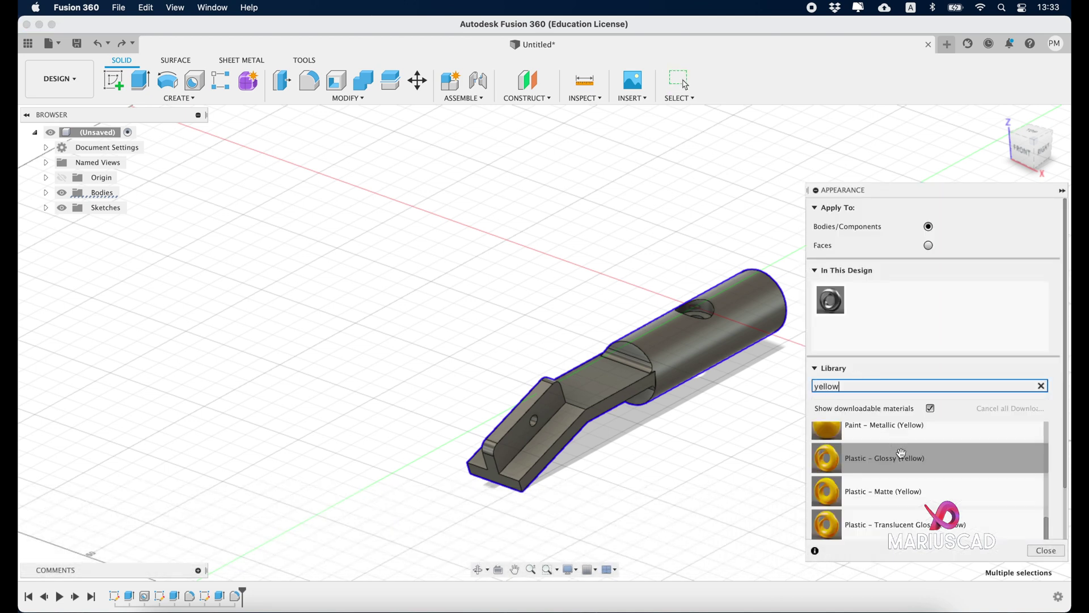
left_click_drag(913, 460, 709, 347)
key("Escape")
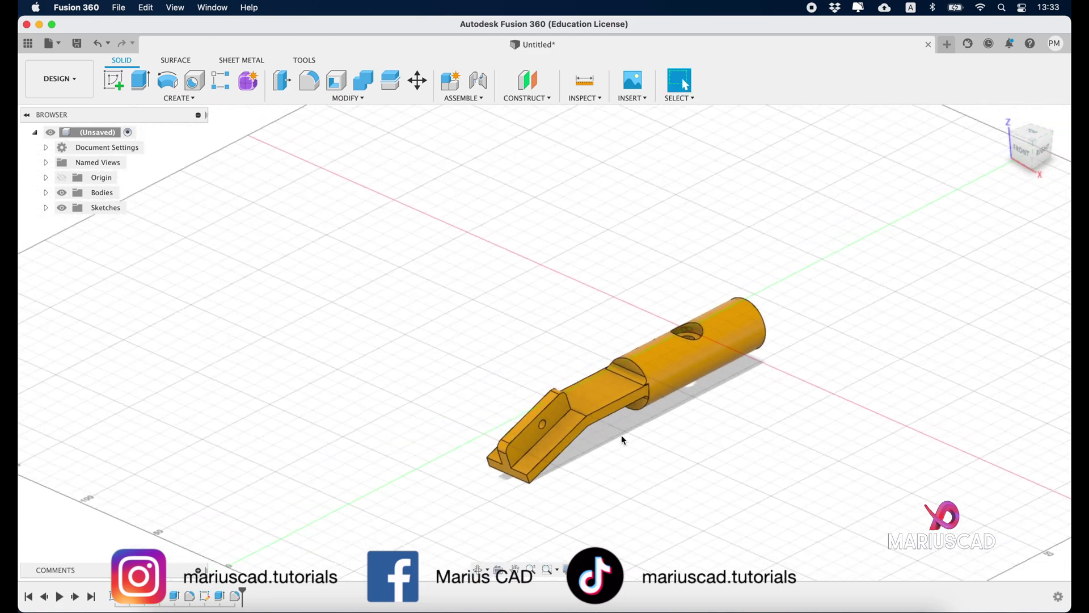
scroll(622, 435, "up", 5)
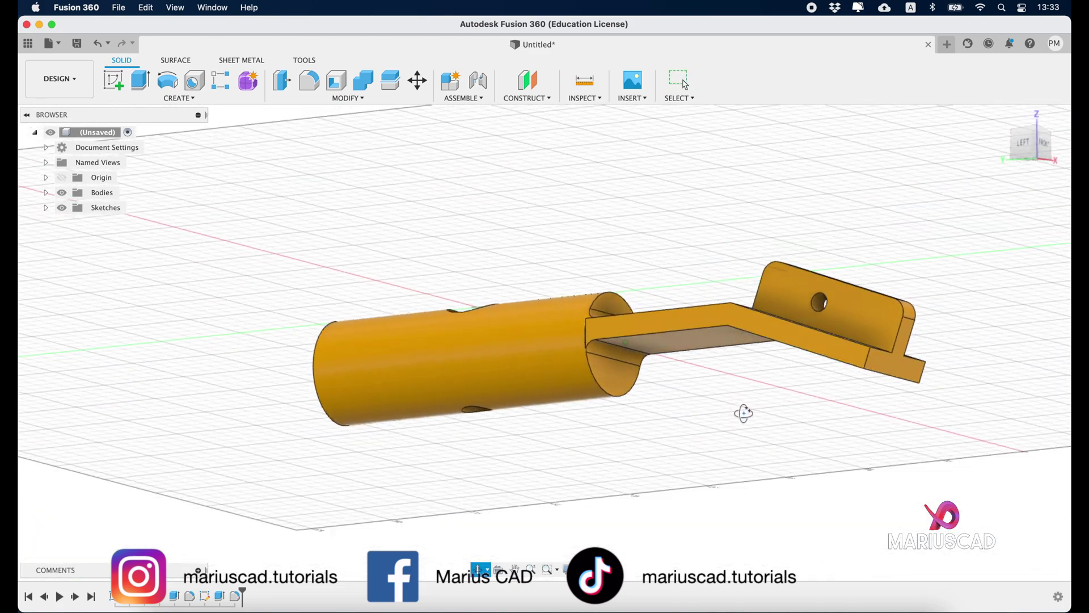